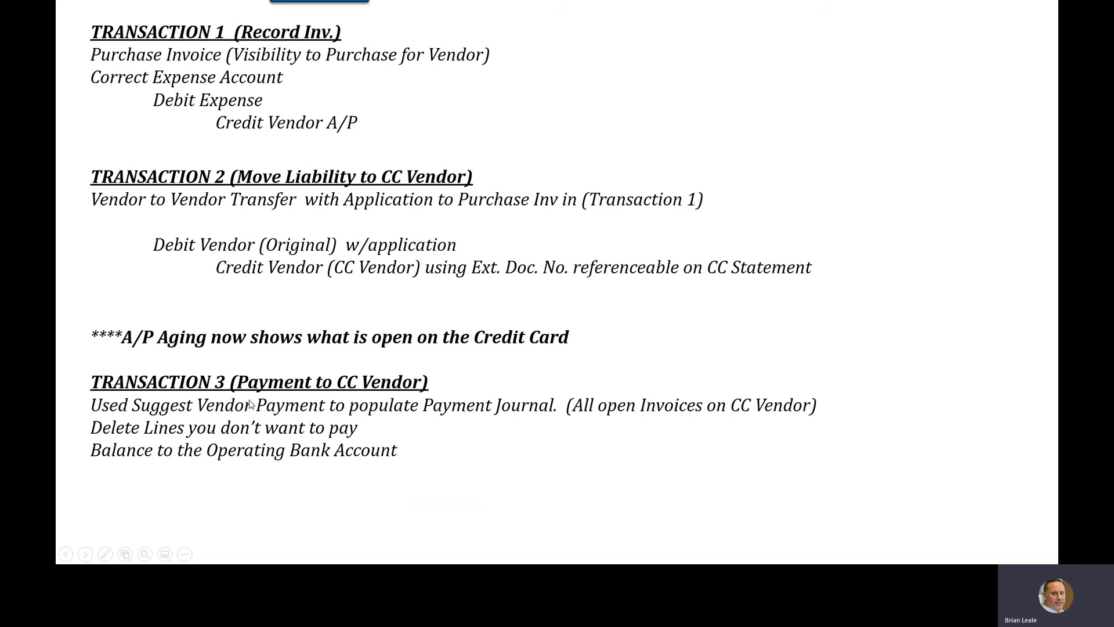
Step: Advance to 'The transfer Entry – G/L Journal' slide showing the 500.00 / -500.00 entry pair
key("Right")
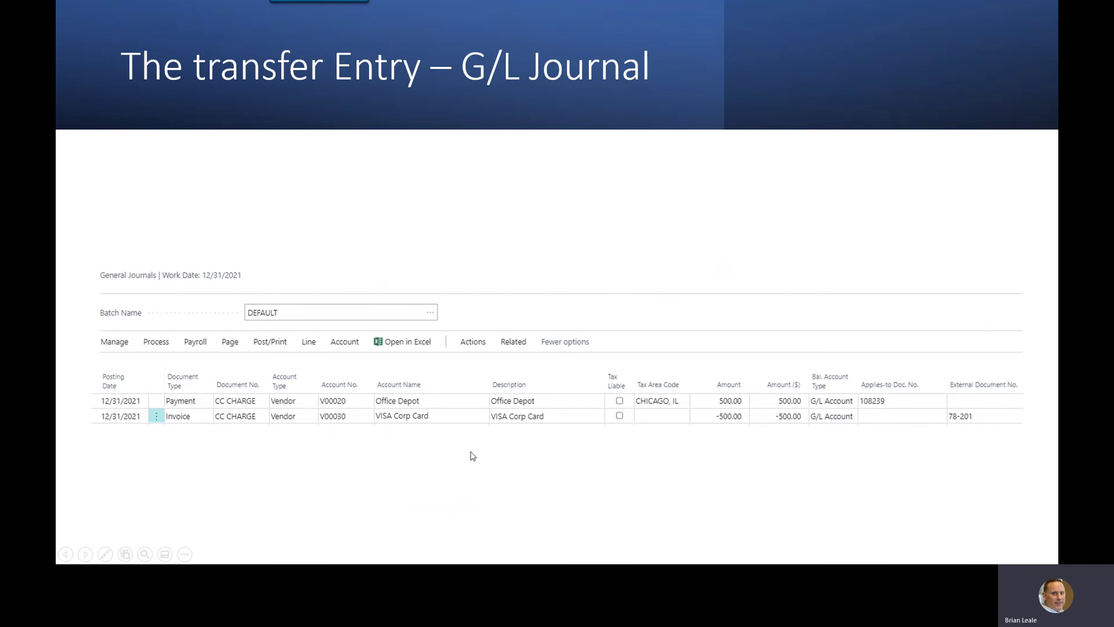
Step: Show the Benefits slide, then switch to Business Central in Chrome
key("Right")
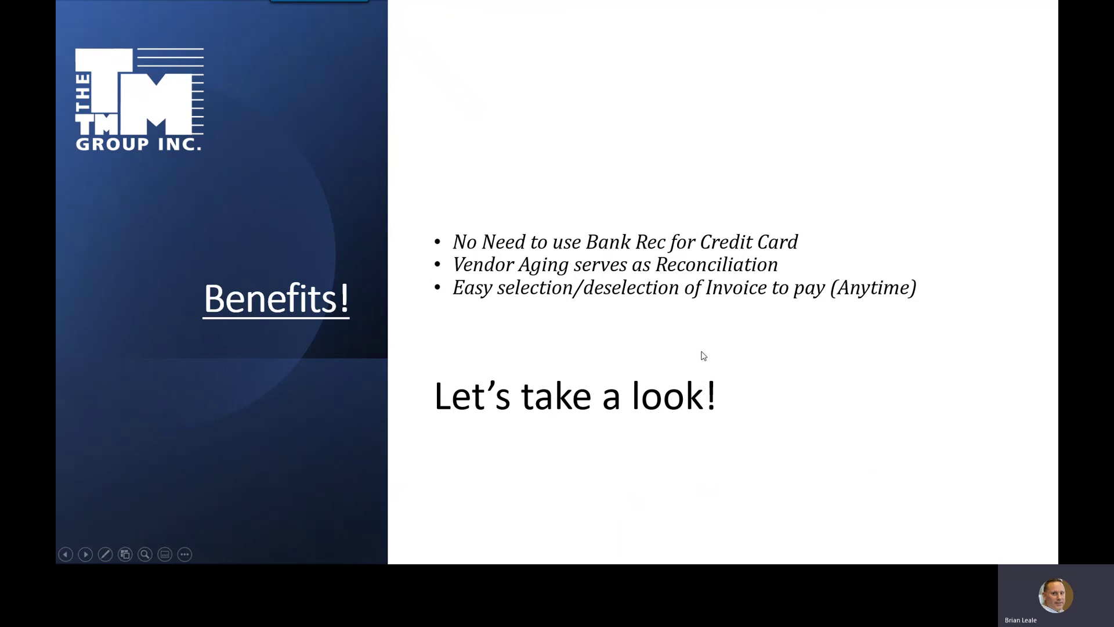
key("alt+Tab")
key("alt+Tab")
key("alt+Tab")
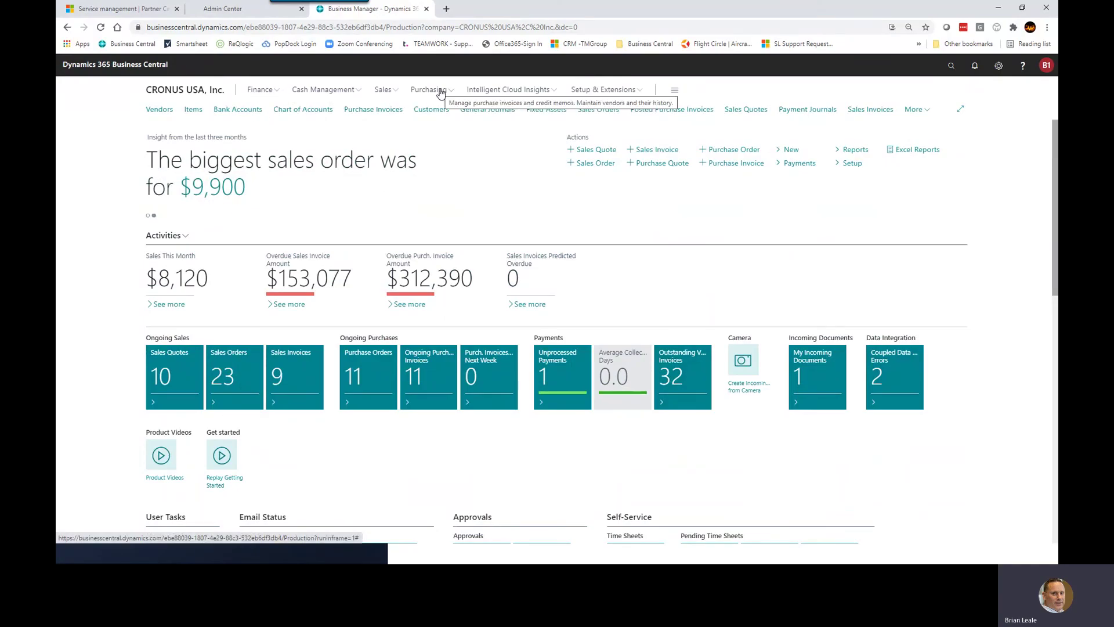
Step: Go through the Vendors list to the Purchase Invoices list for CRONUS USA, Inc
left_click(441, 91)
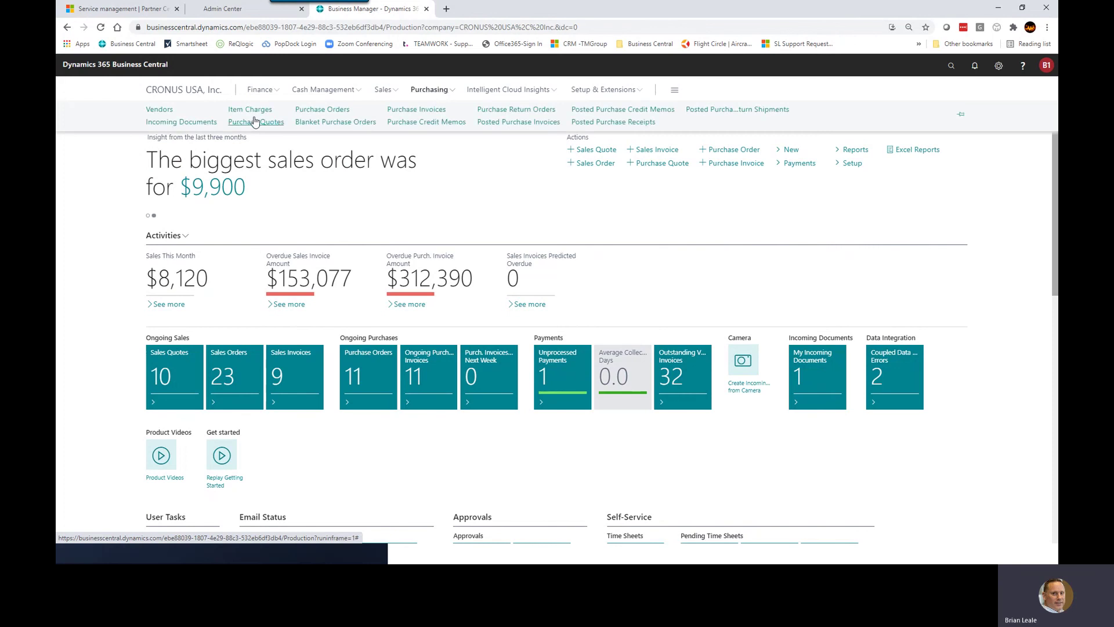
left_click(161, 110)
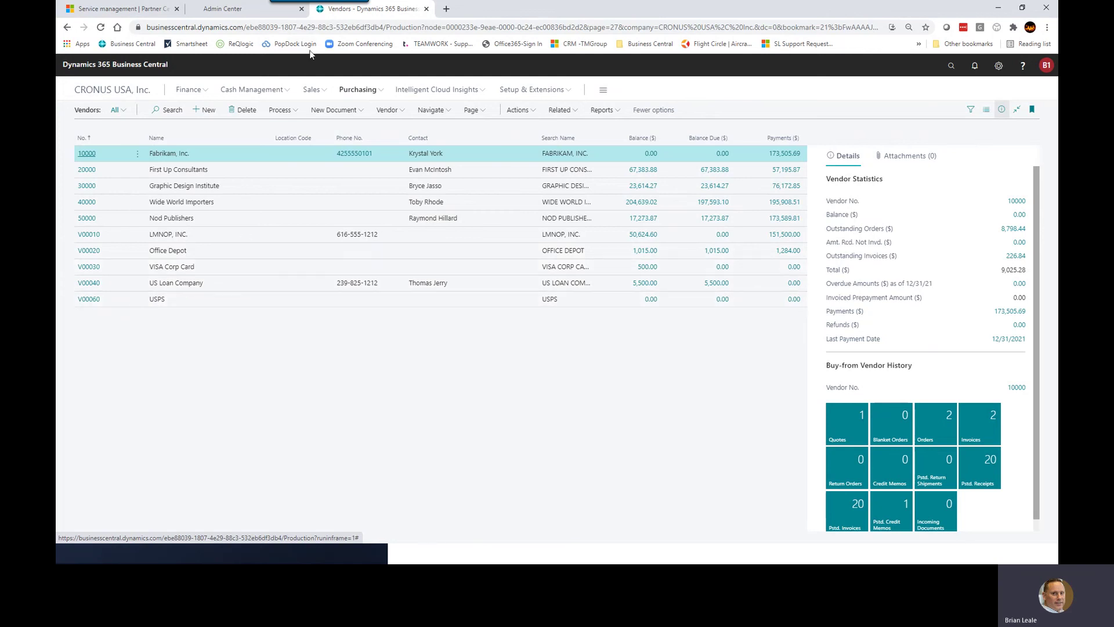
left_click(375, 90)
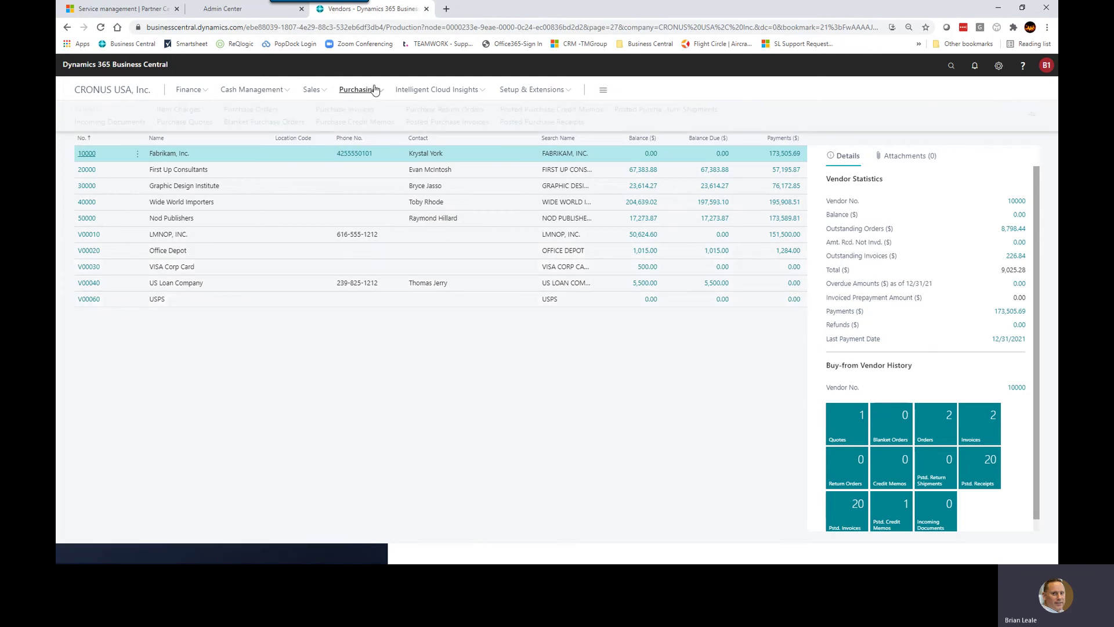
left_click(339, 109)
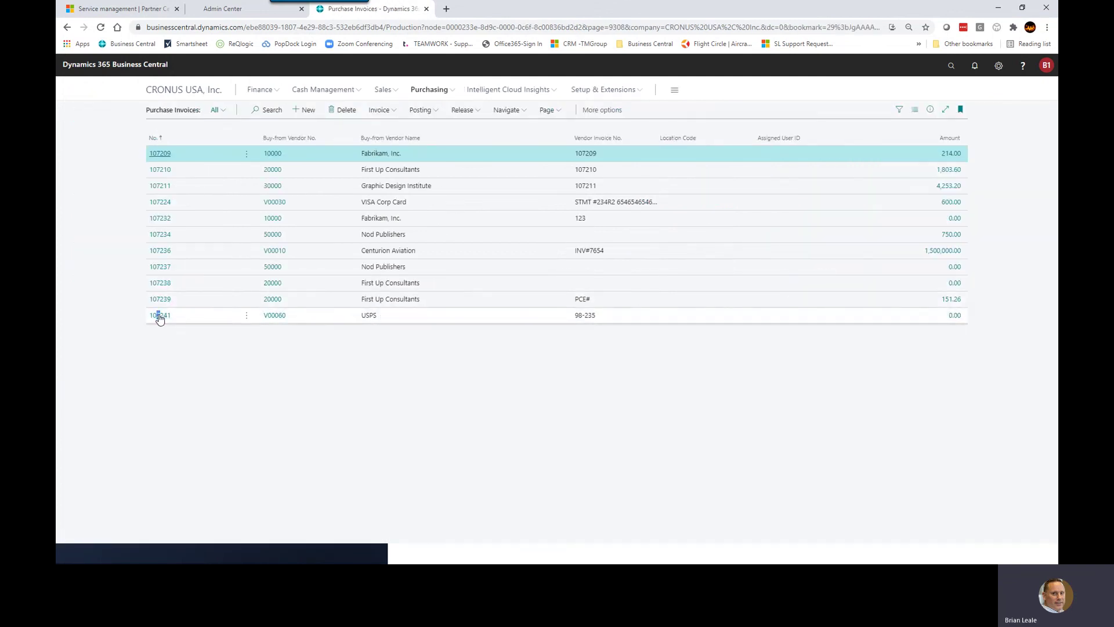
Step: Open USPS invoice 107241 and add a 61400 Office Supplies Expense line: quantity 1 at 300.00
left_click(156, 317)
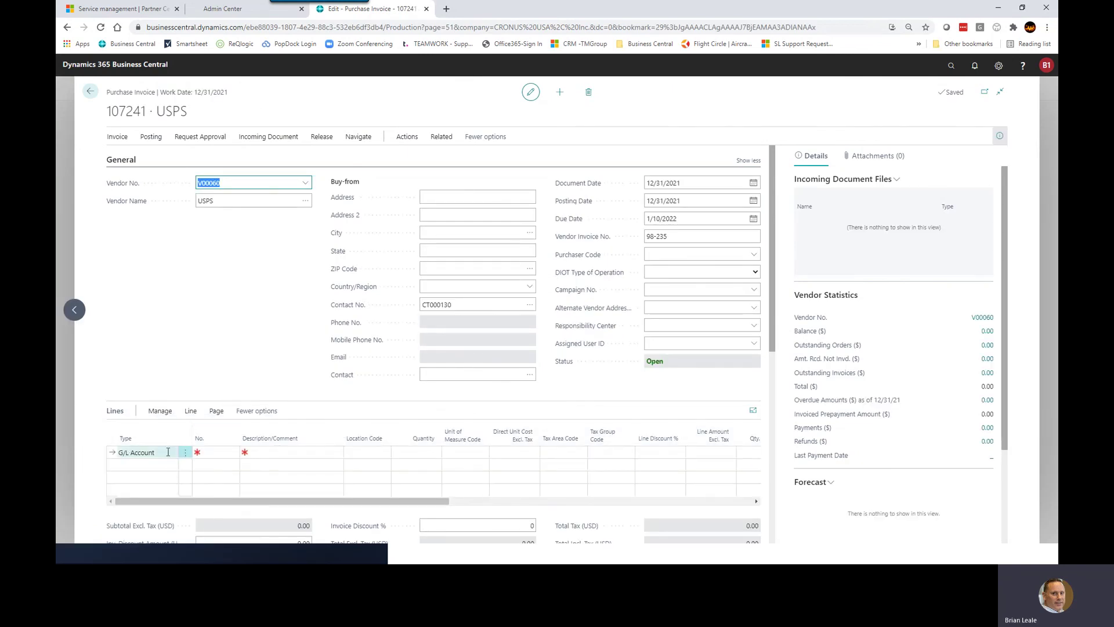
left_click(224, 451)
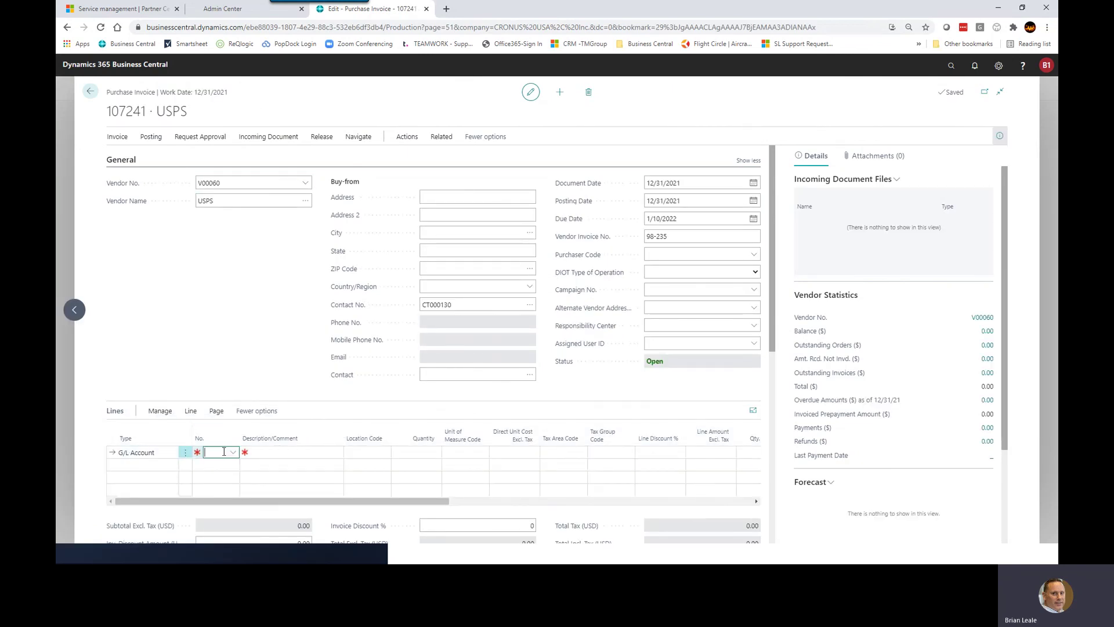
type("post")
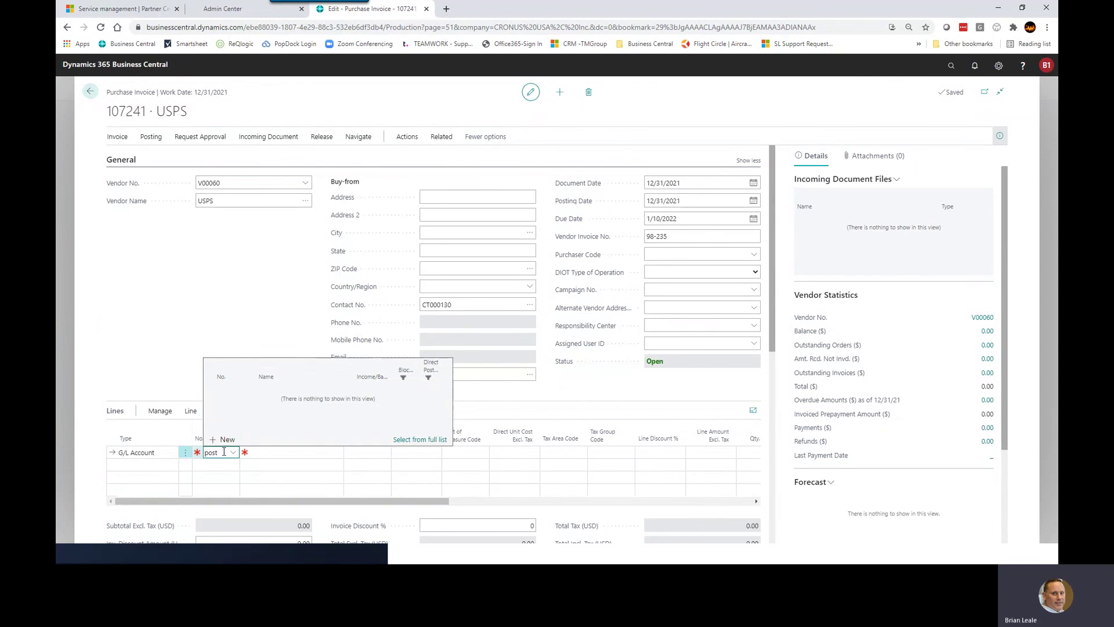
key("BackSpace")
key("BackSpace")
key("BackSpace")
type("offic")
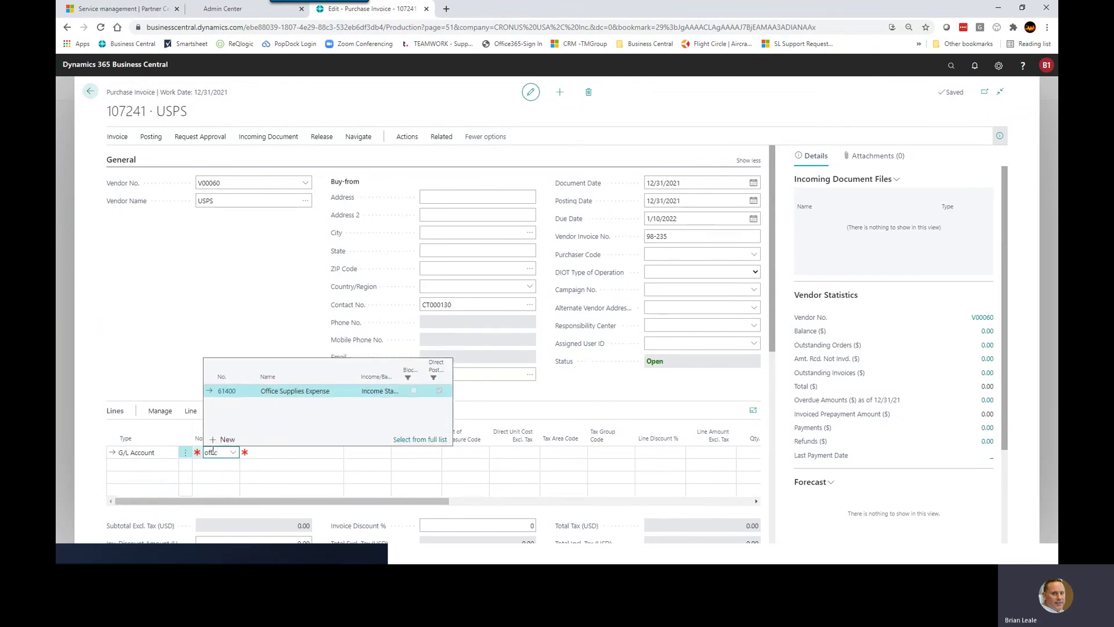
left_click(227, 391)
key("Tab")
key("Tab")
key("Tab")
type("1")
key("Tab")
key("Tab")
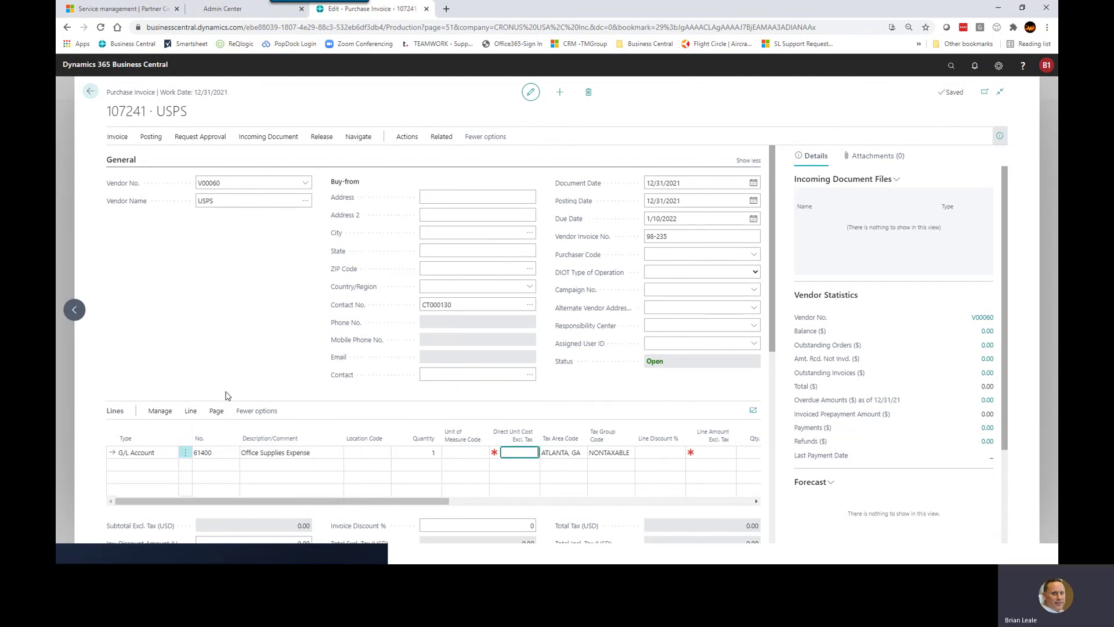
key("Tab")
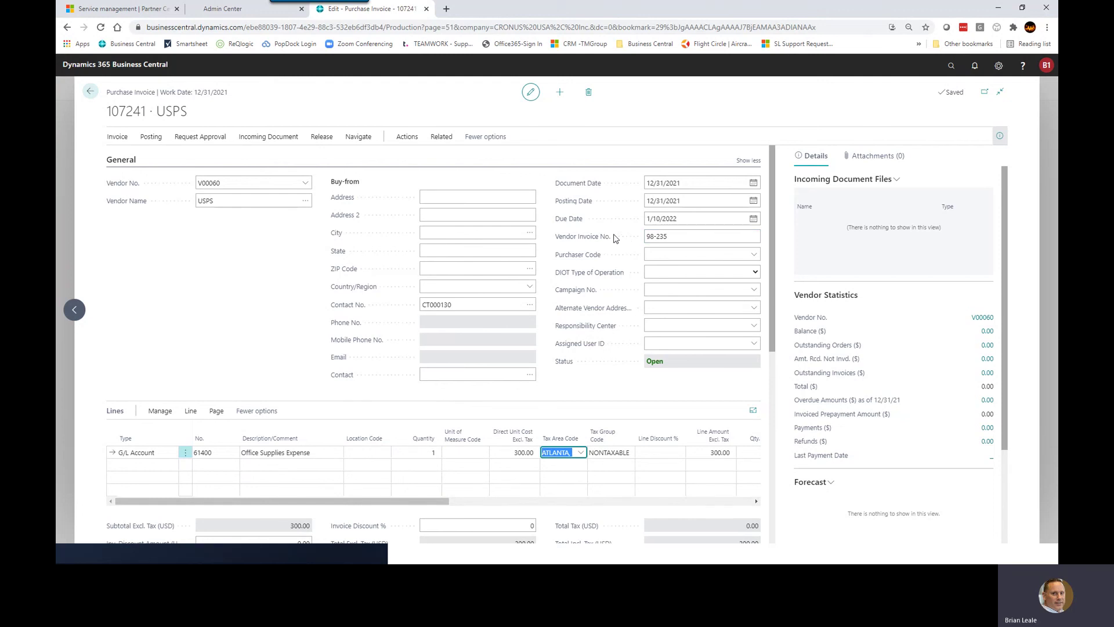
Step: Review the invoice's vendor invoice number 98-235 and its lines
left_click(677, 236)
scroll(632, 392, "down", 1)
scroll(633, 392, "down", 1)
scroll(633, 393, "up", 1)
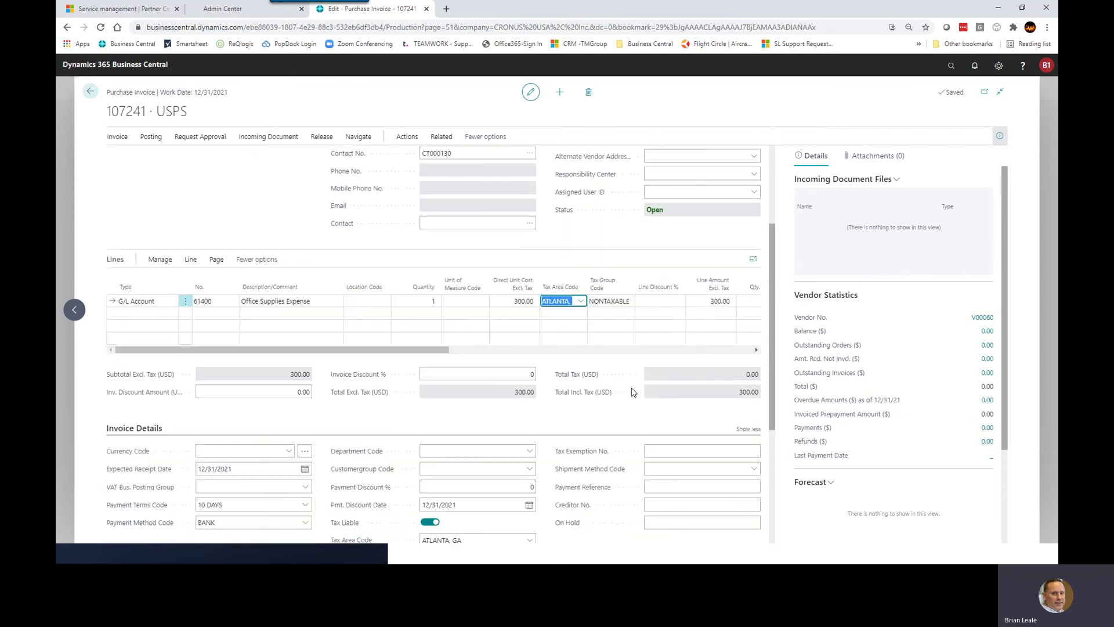
Step: Attempt posting, then set dimension DEPARTMENT to ADMIN and update the lines
left_click(151, 136)
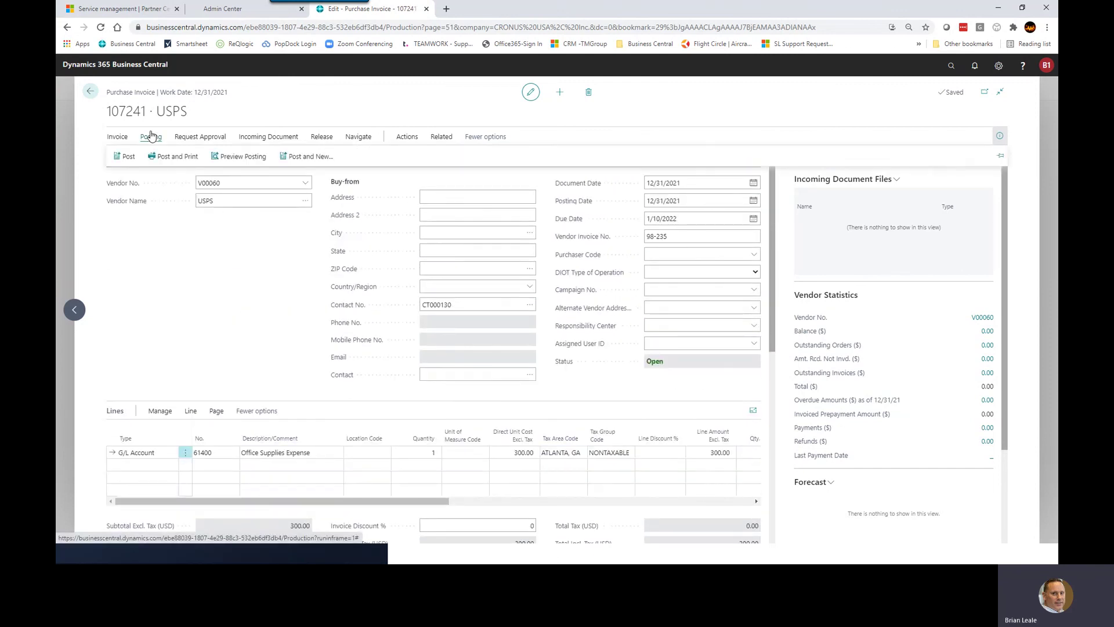
left_click(122, 158)
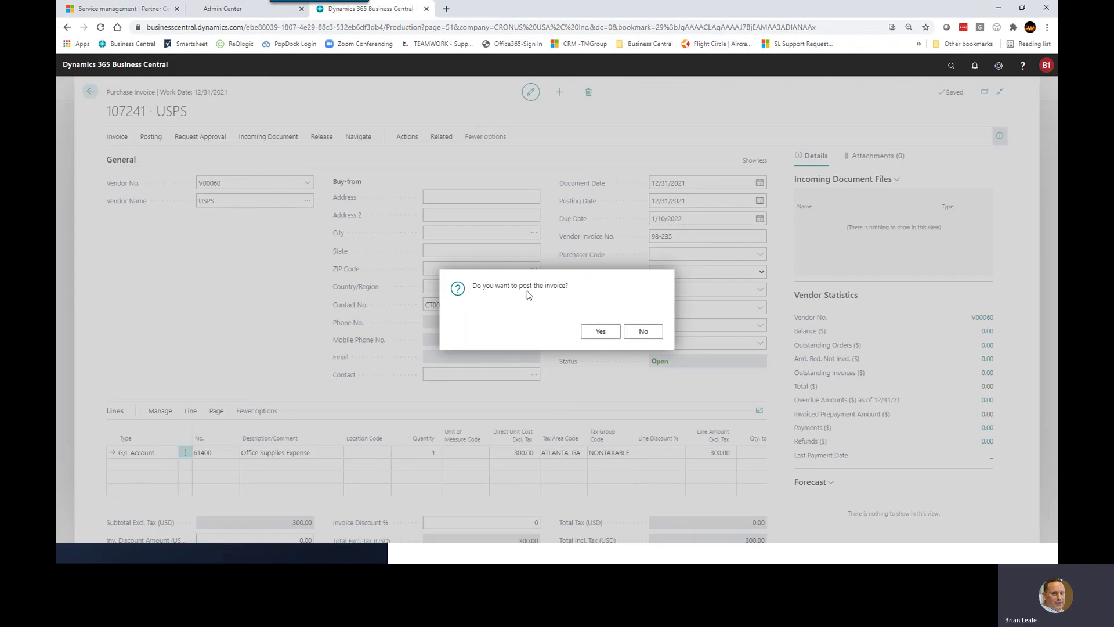
left_click(599, 334)
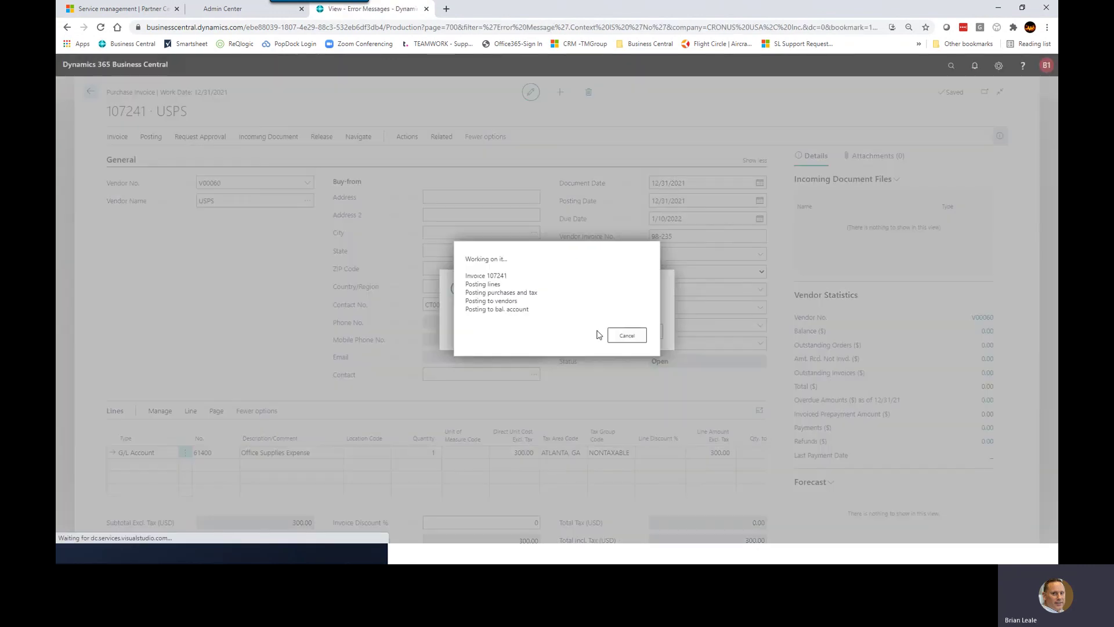
key("alt+d")
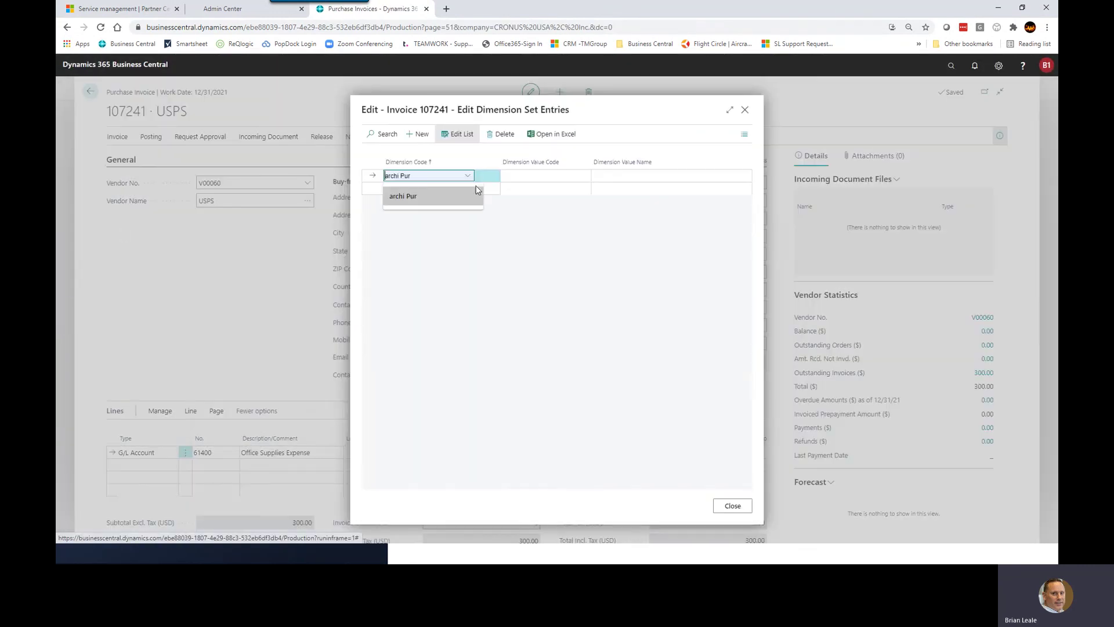
left_click(467, 175)
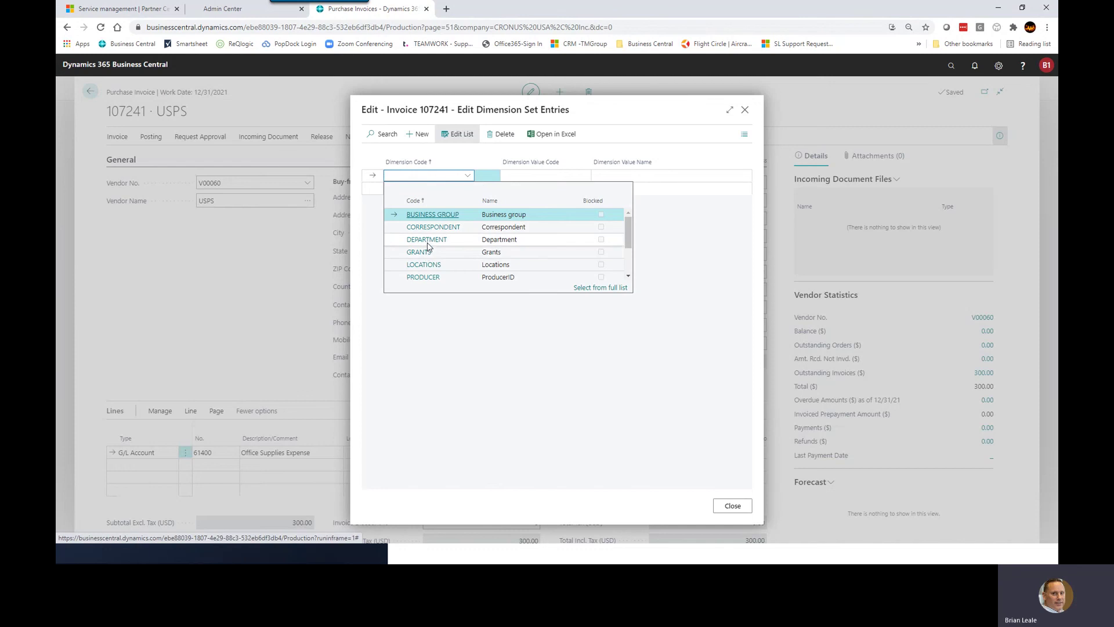
left_click(430, 240)
left_click(582, 179)
left_click(583, 179)
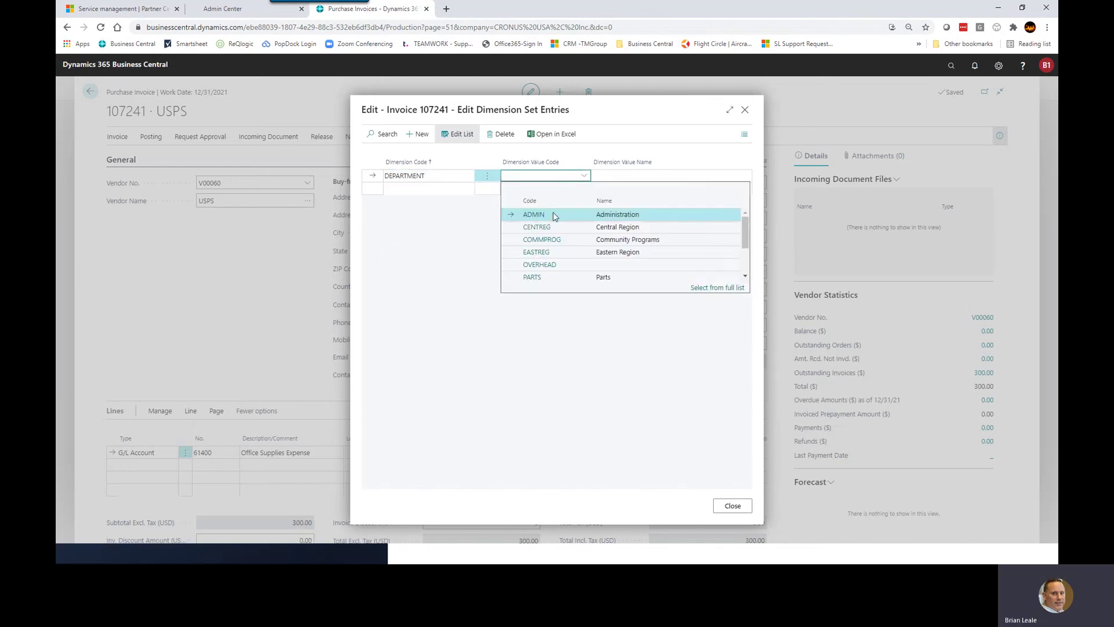
left_click(534, 215)
left_click(736, 510)
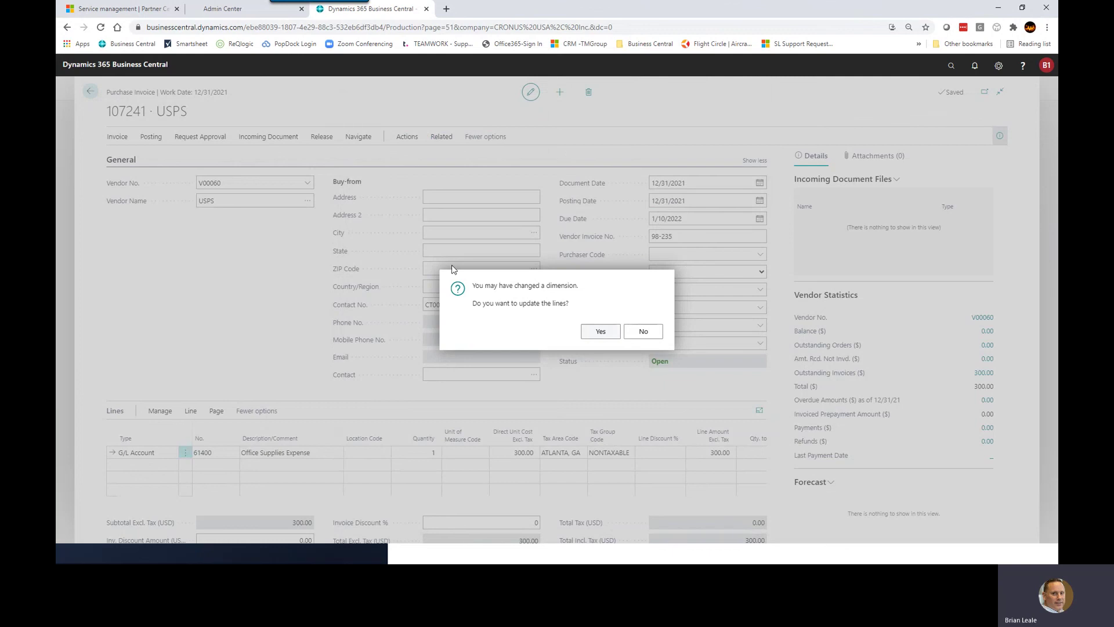
left_click(601, 331)
Step: Post invoice 107241 as posted invoice 108240 without opening it
left_click(151, 137)
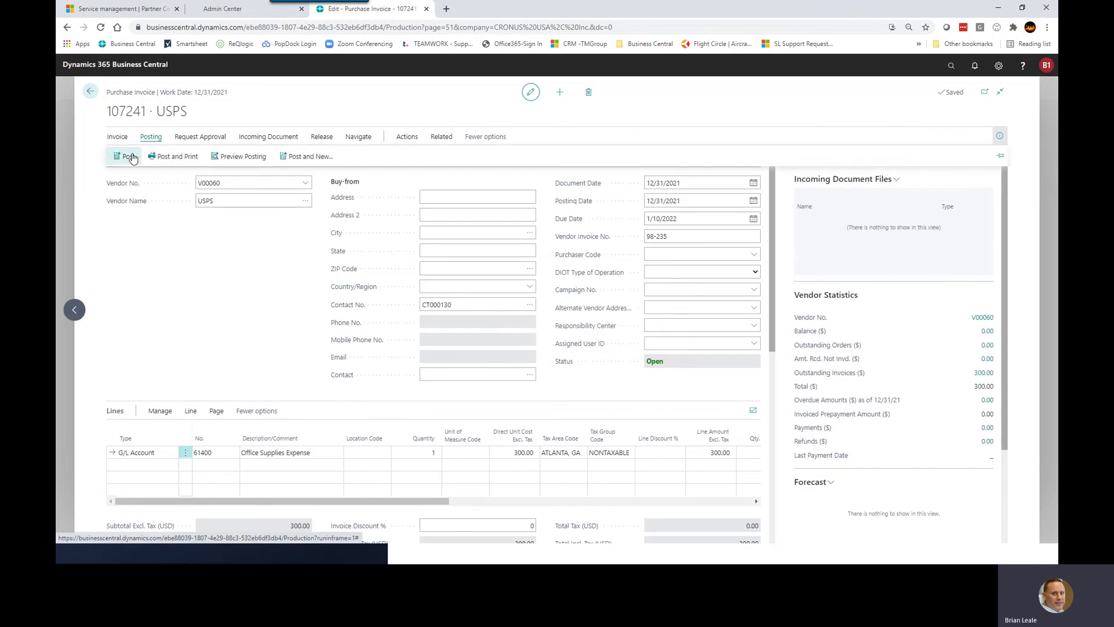
left_click(133, 158)
left_click(601, 335)
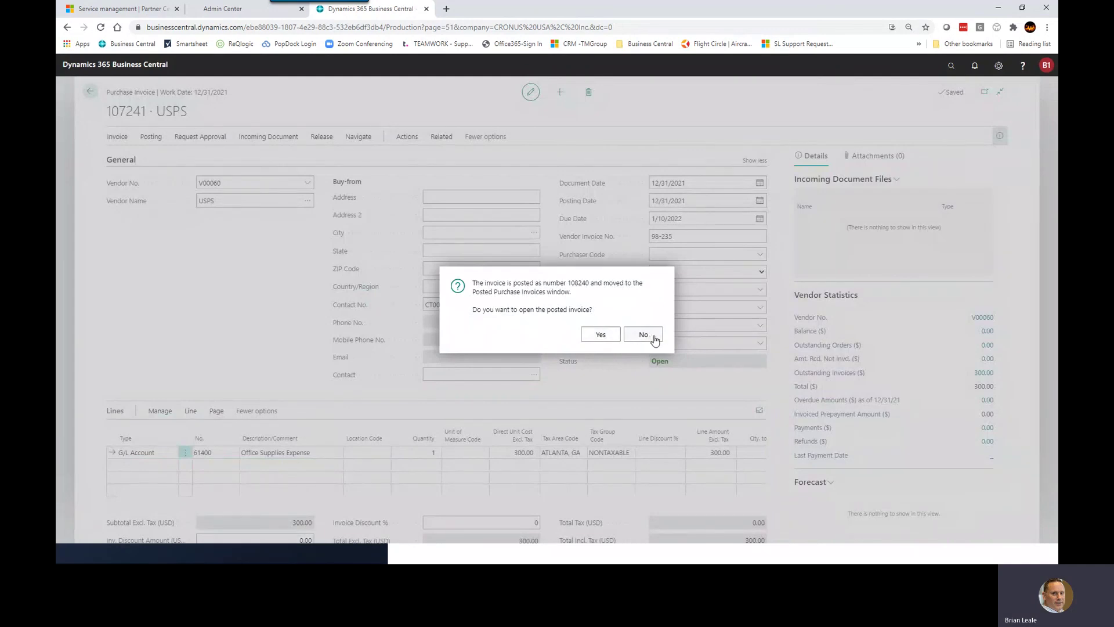
key("Escape")
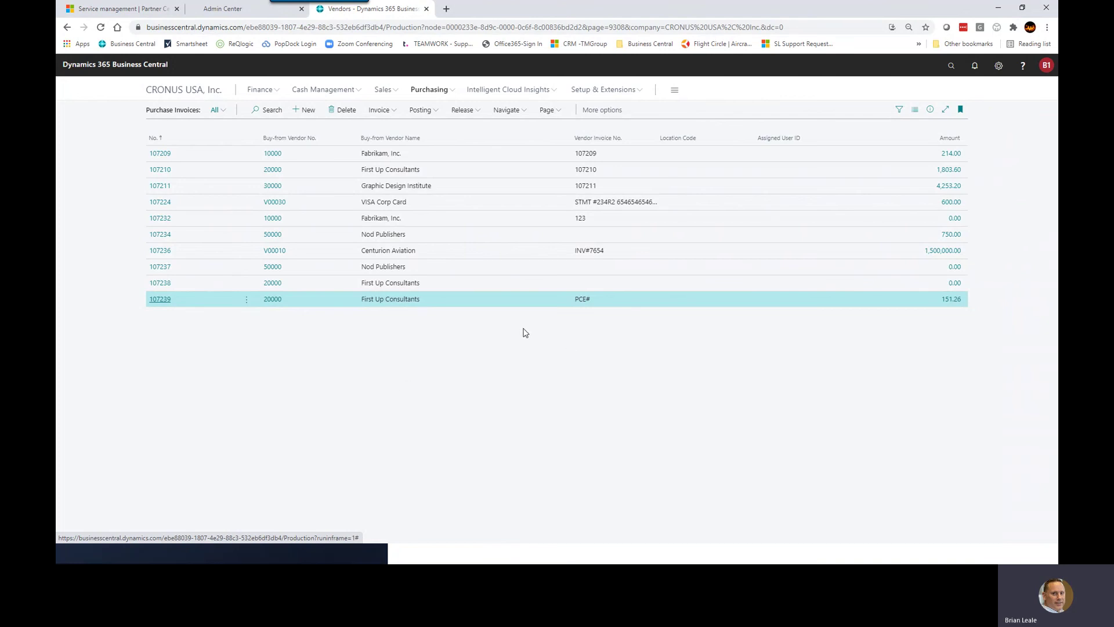
Step: Open the DEFAULT batch from the General Journals list
left_click(262, 90)
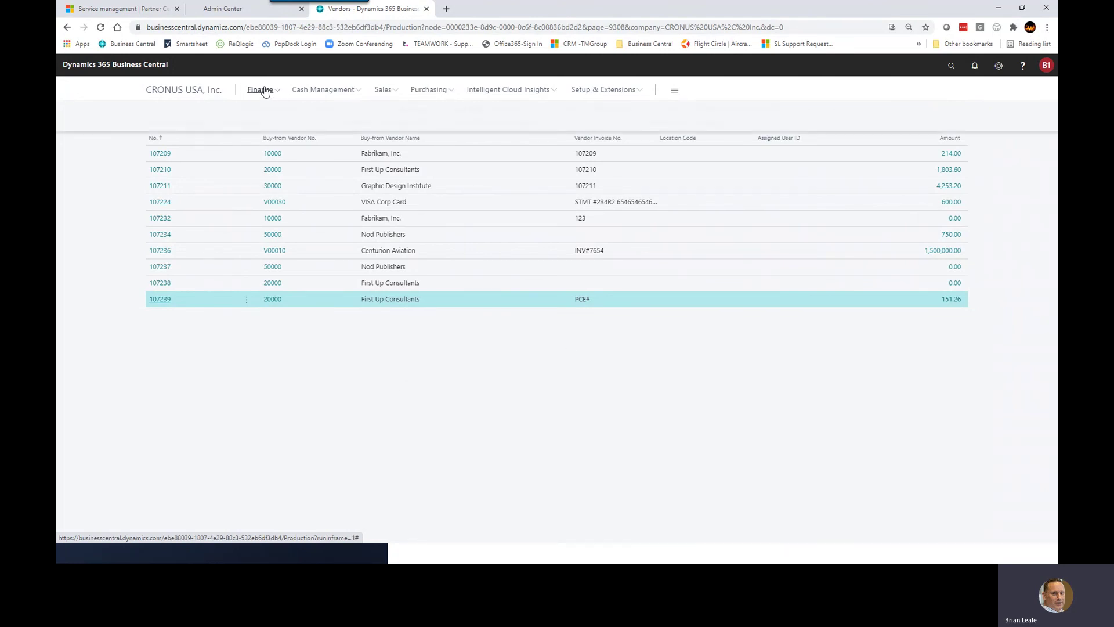
left_click(168, 110)
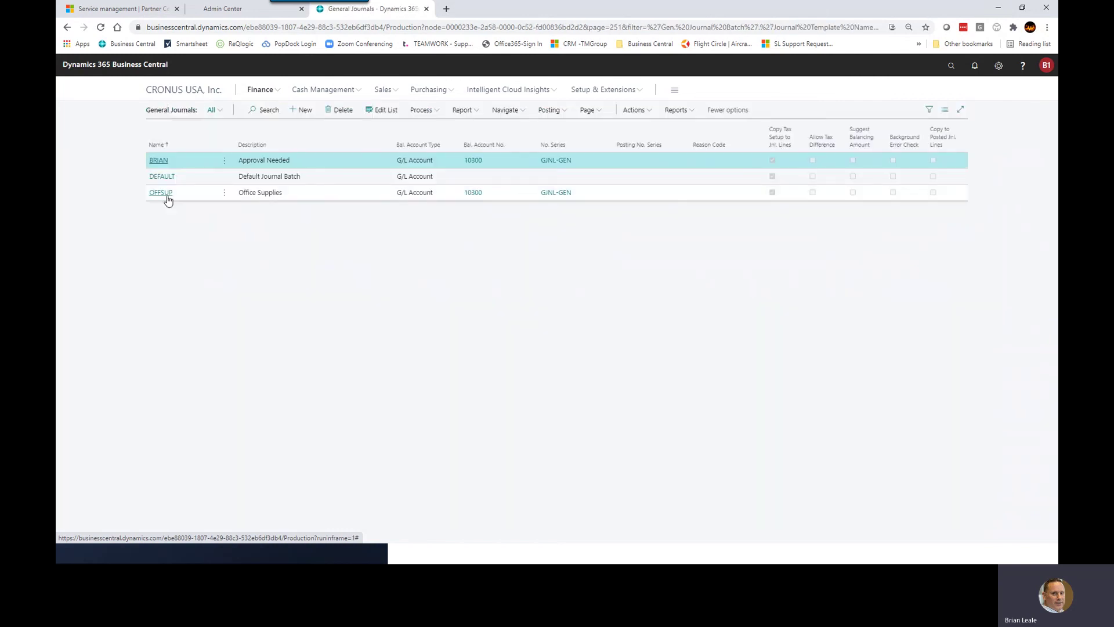
left_click(162, 176)
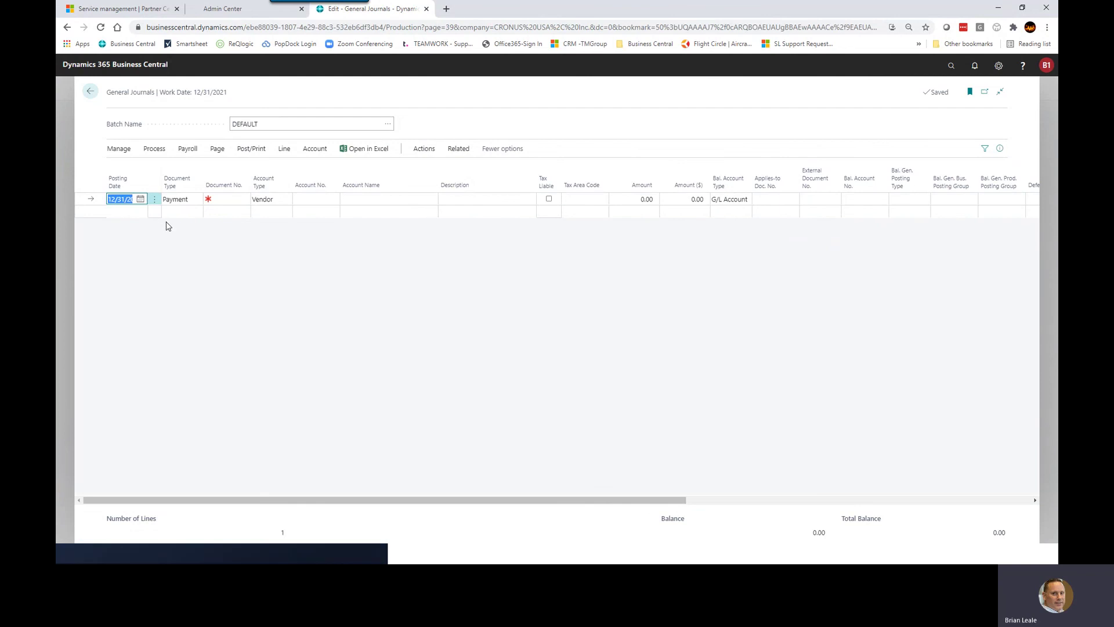
Step: Enter a 12/31/2021 payment line for vendor V00060 USPS
key("Tab")
key("Tab")
left_click(280, 208)
left_click(315, 200)
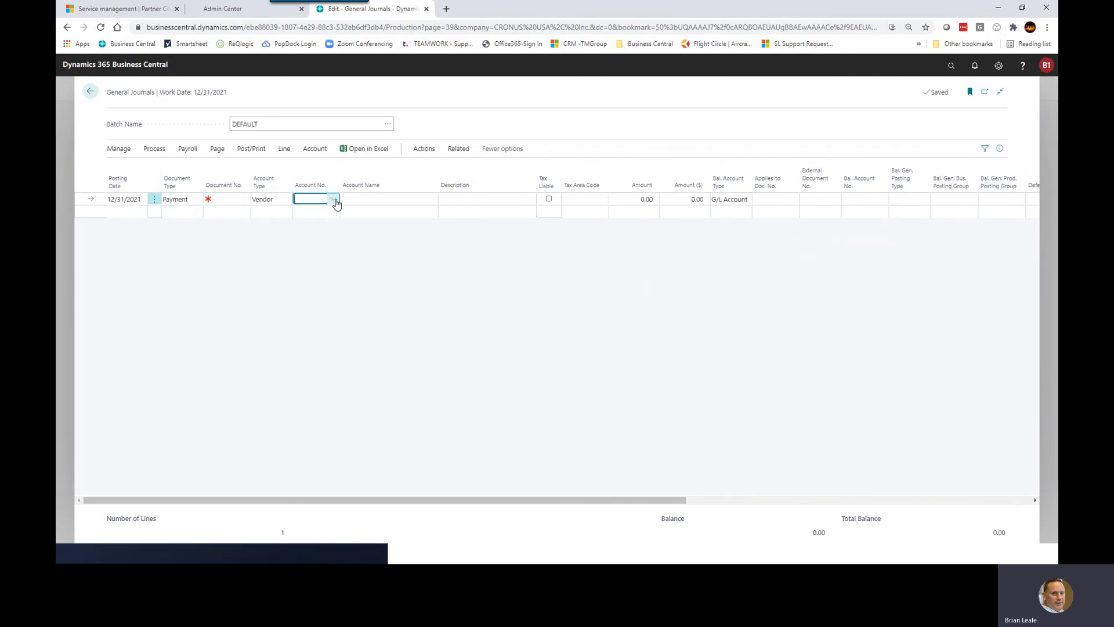
type("usps")
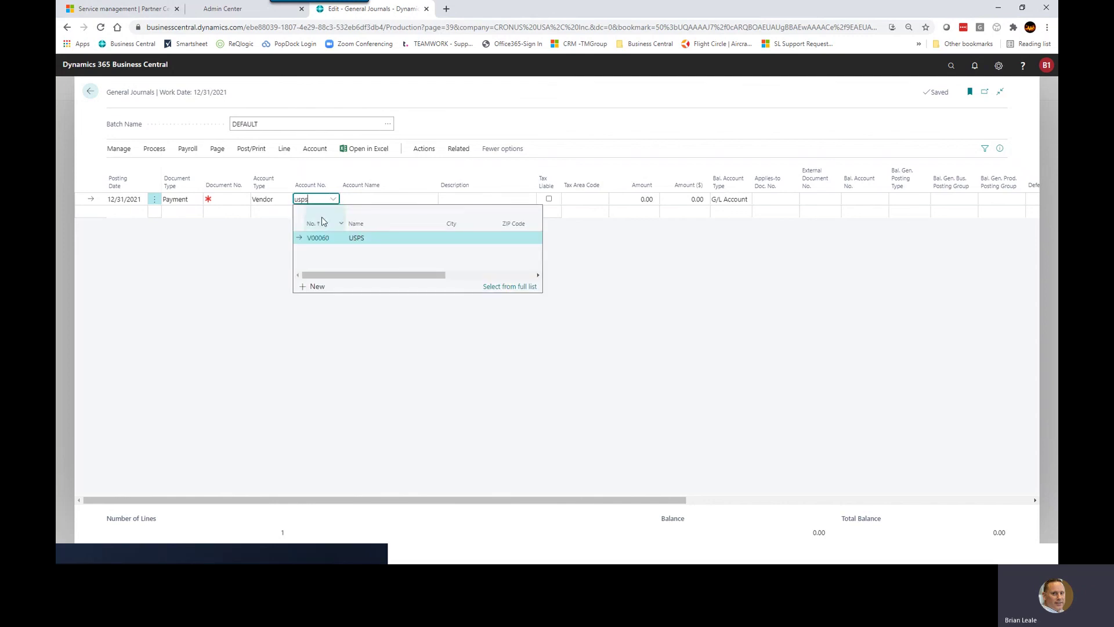
left_click(319, 238)
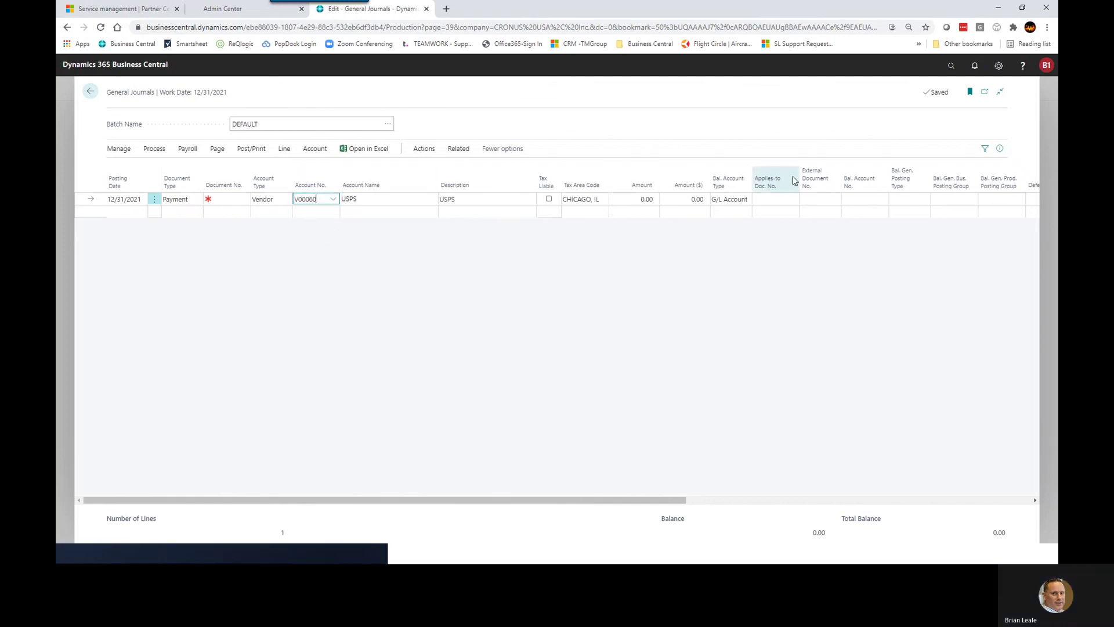
left_click(797, 198)
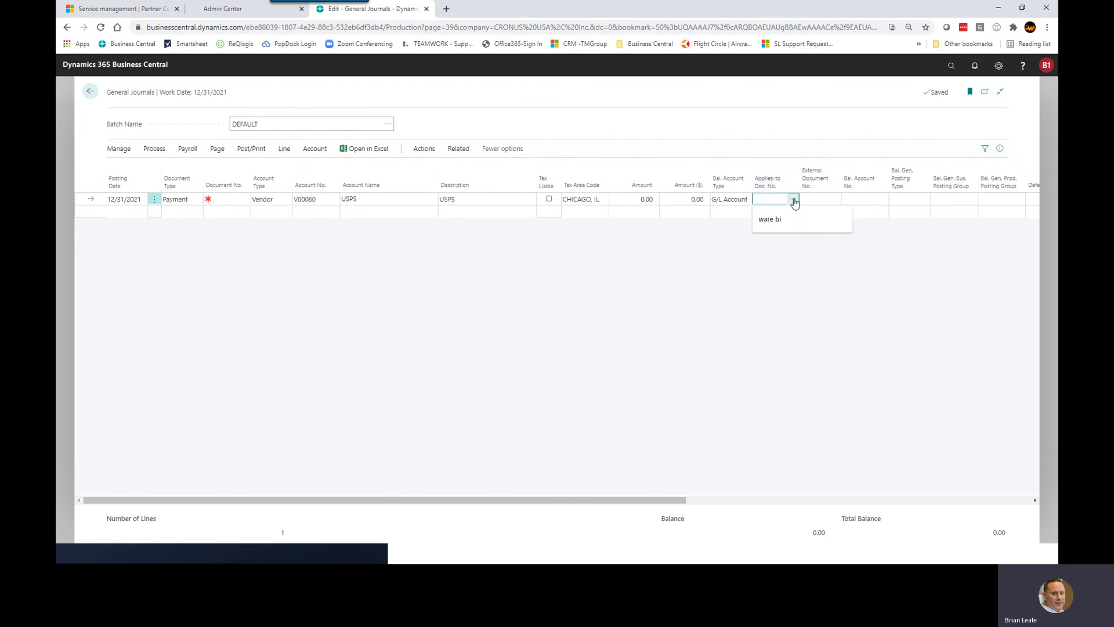
Step: Apply the USPS payment to invoice 108240, making the amount 300.00
left_click(793, 200)
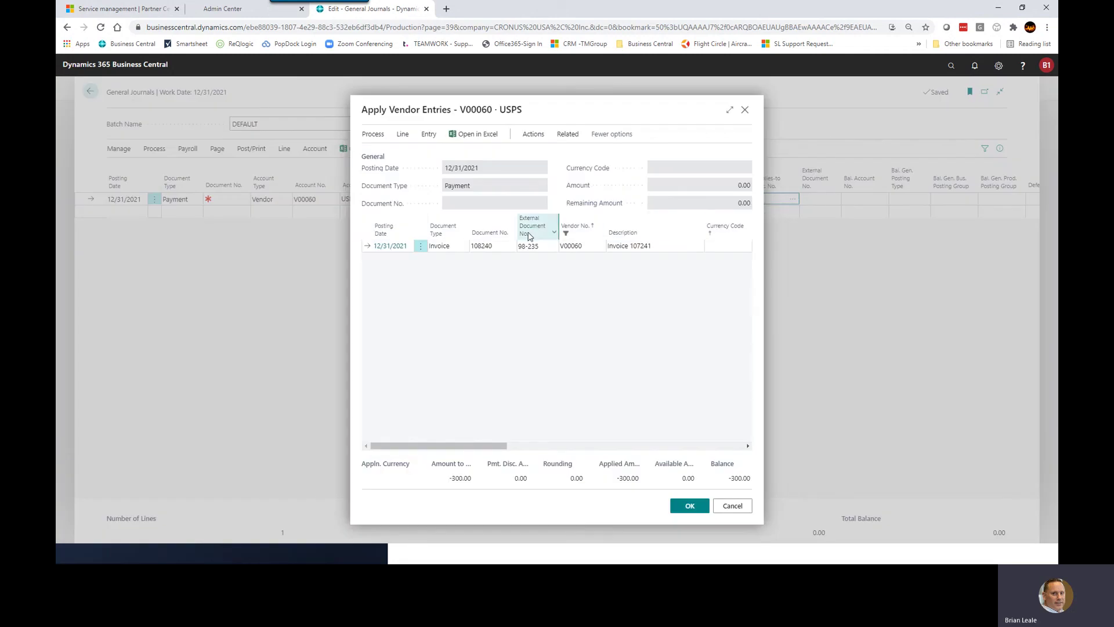
left_click(676, 507)
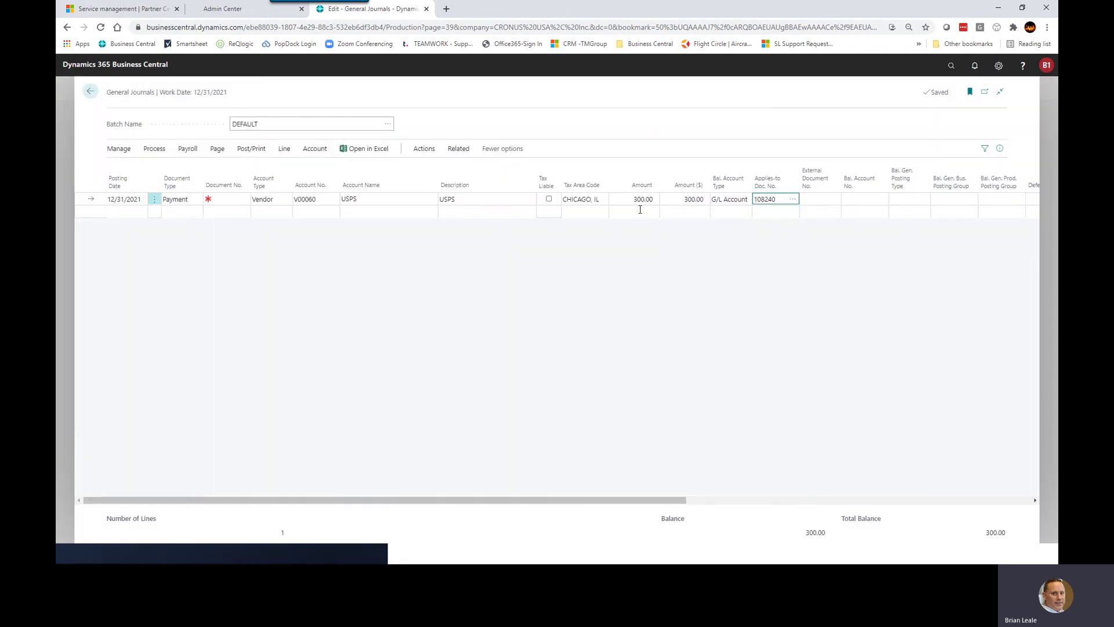
Step: Add a new journal line for vendor V00030 VISA Corp Card
left_click(259, 216)
left_click(302, 212)
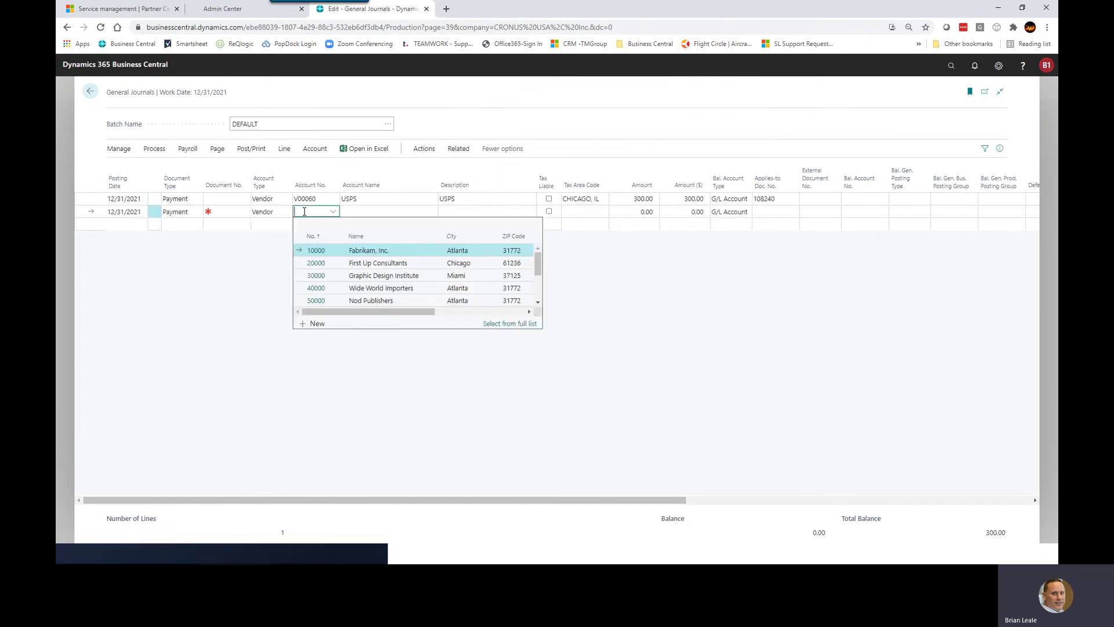
type("viola")
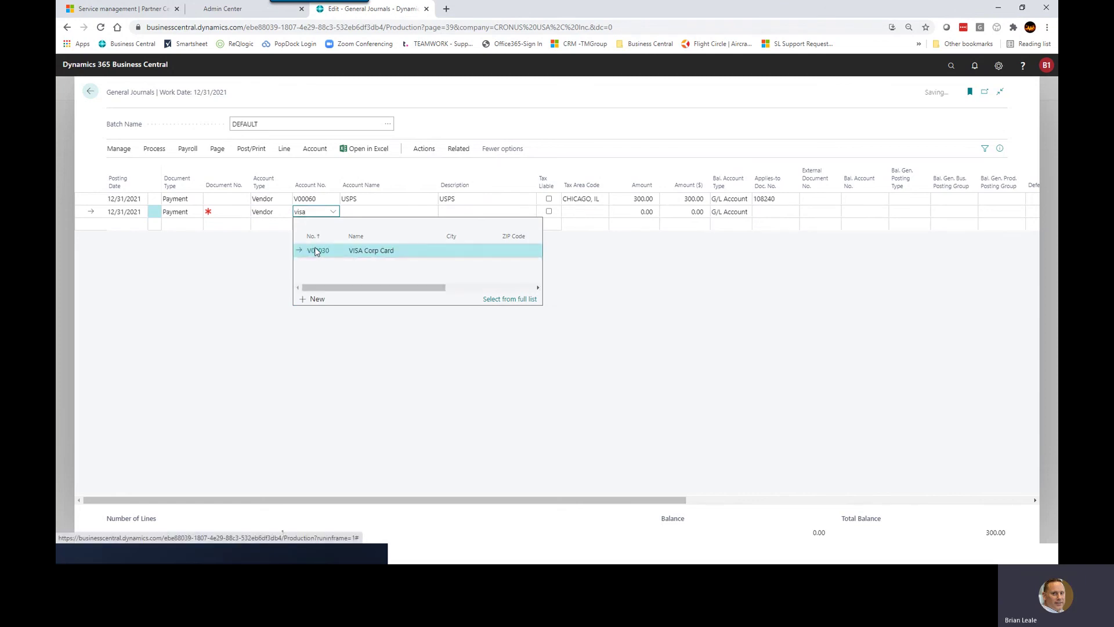
left_click(314, 249)
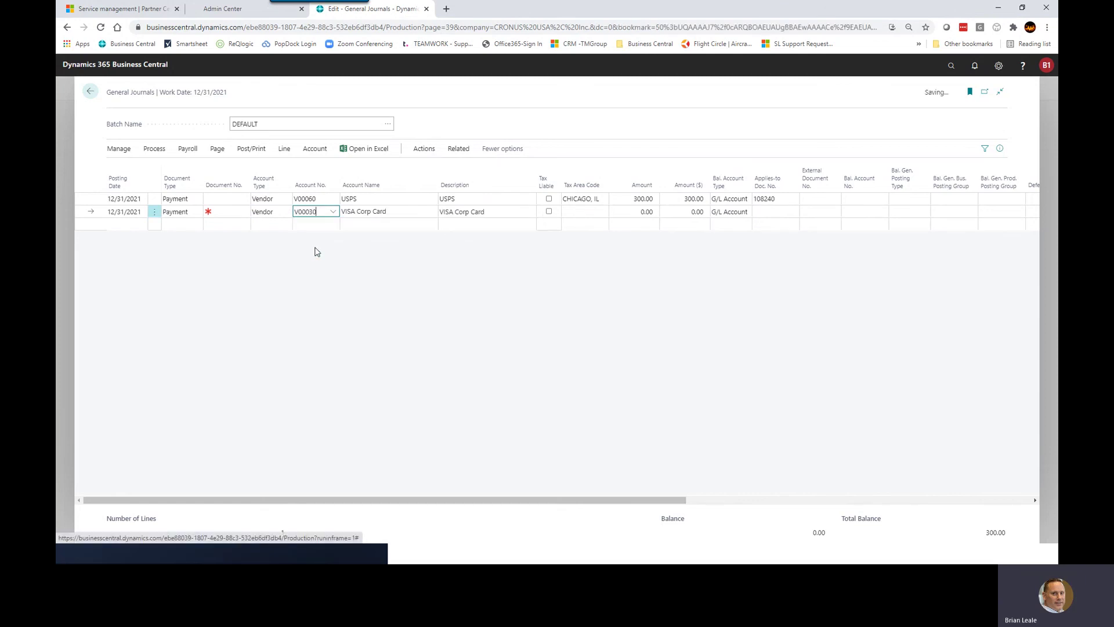
Step: Give the VISA line amount -300.00 and external document number 98-34
left_click(640, 212)
key("BackSpace")
type("-30")
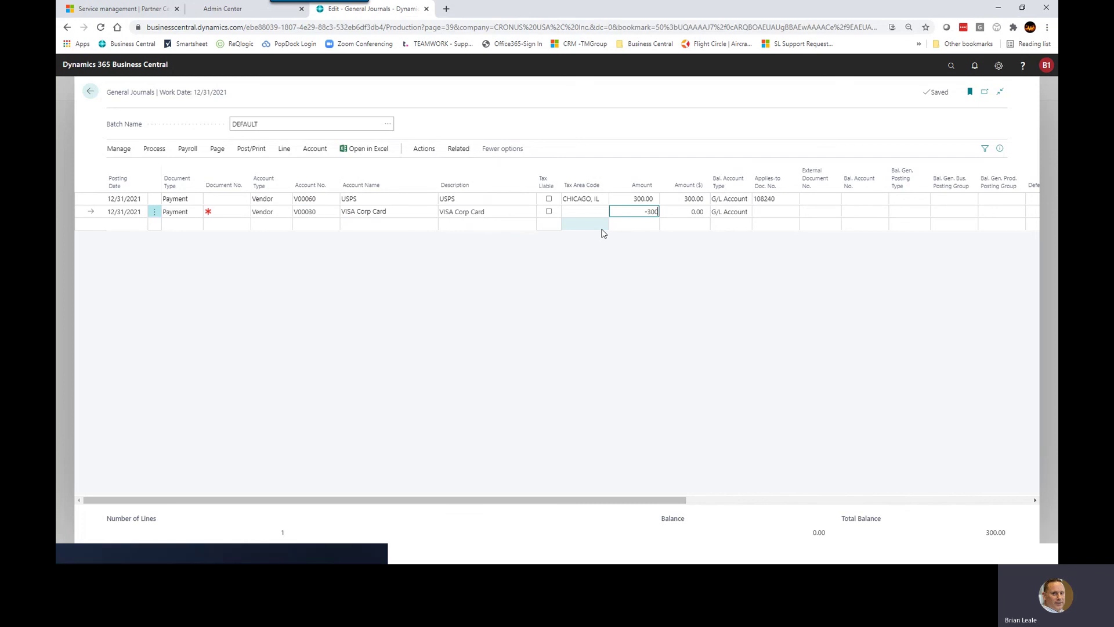
type("0")
key("Tab")
left_click(822, 208)
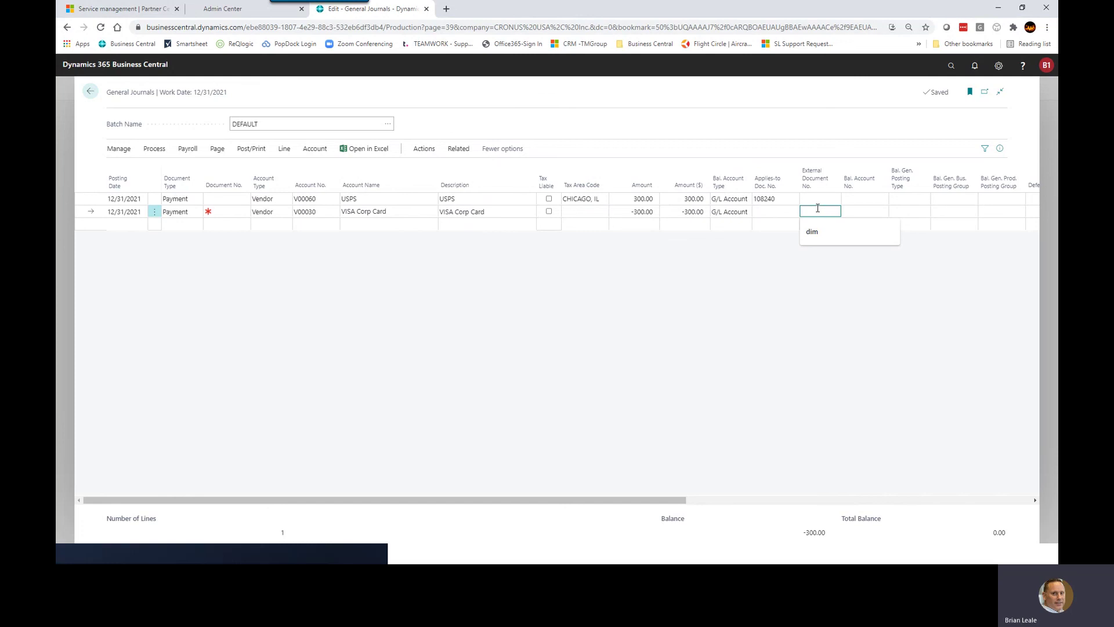
type("98-34")
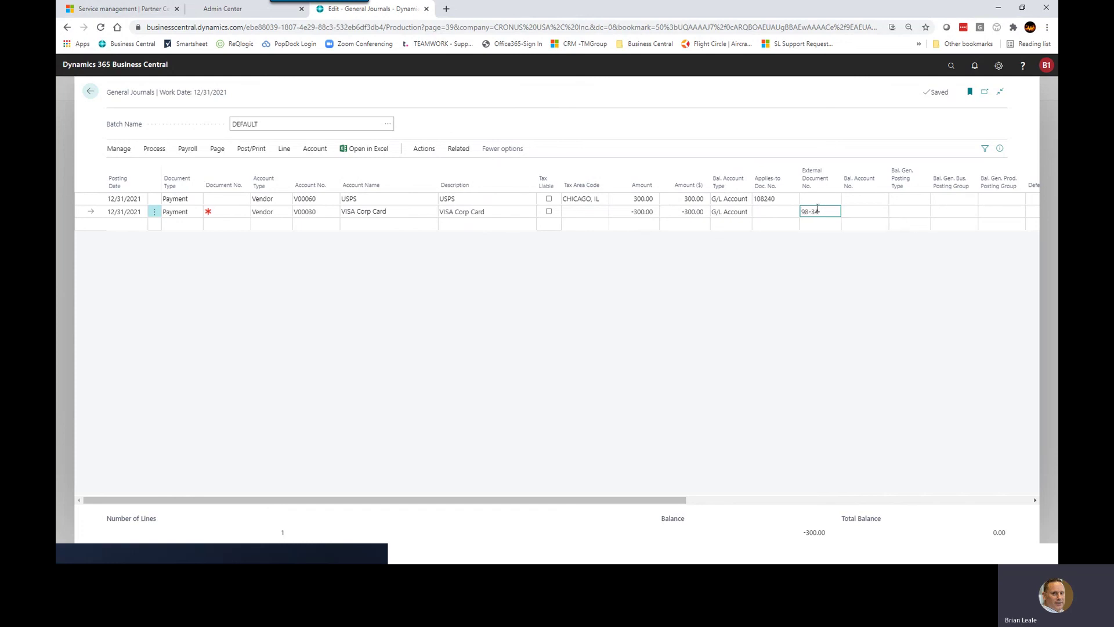
key("Tab")
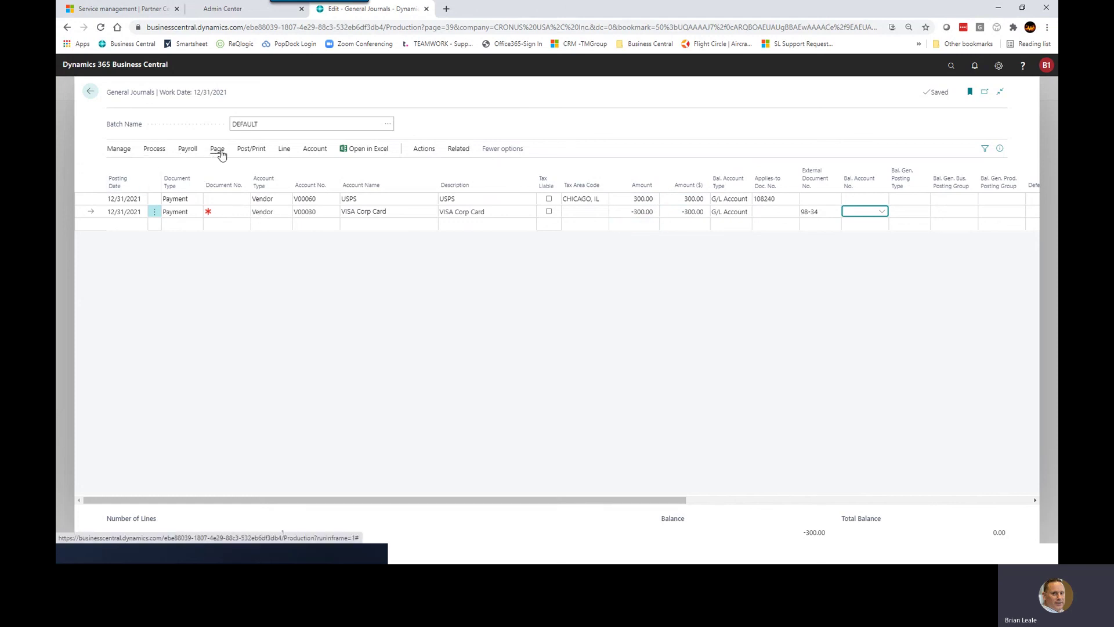
left_click(251, 151)
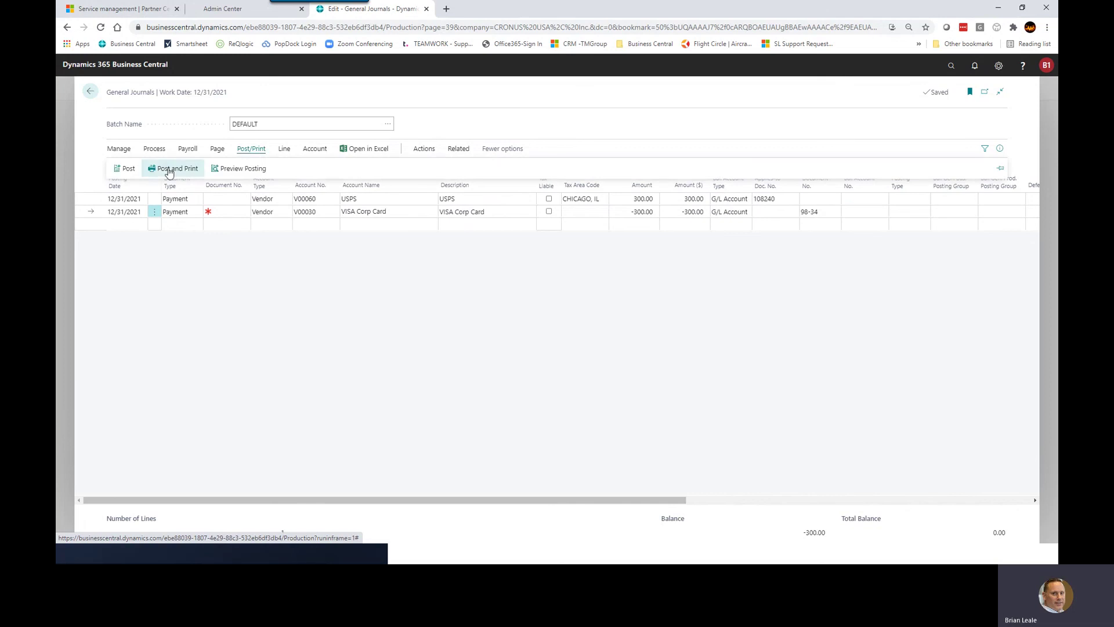
Step: Set Document No. CC CHARGE on both lines and make the VISA line an Invoice
left_click(127, 169)
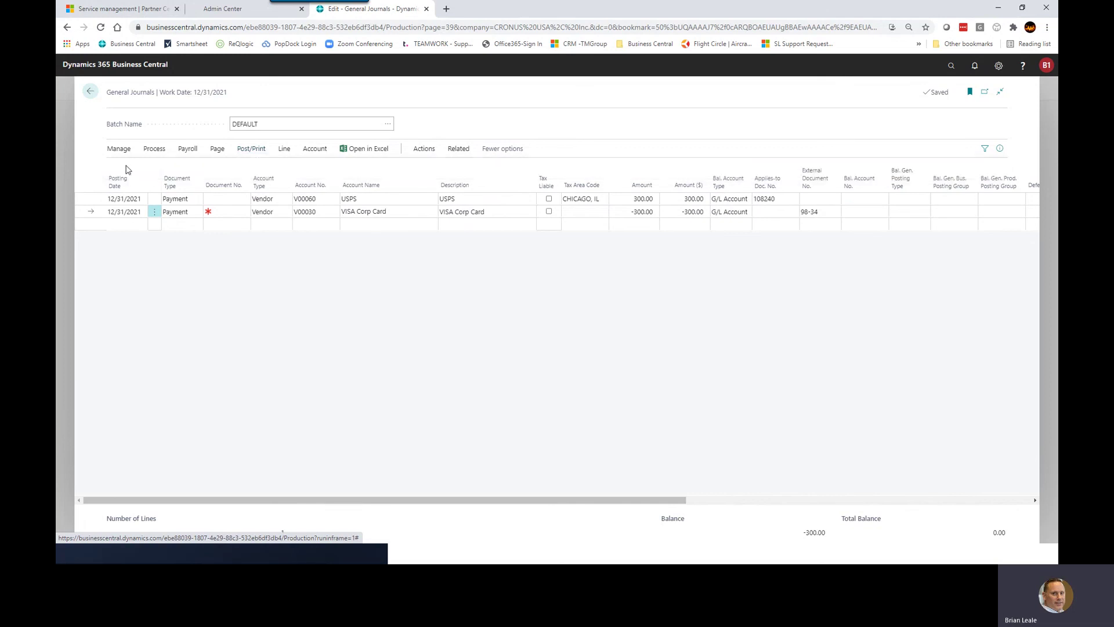
left_click(216, 198)
type("CC")
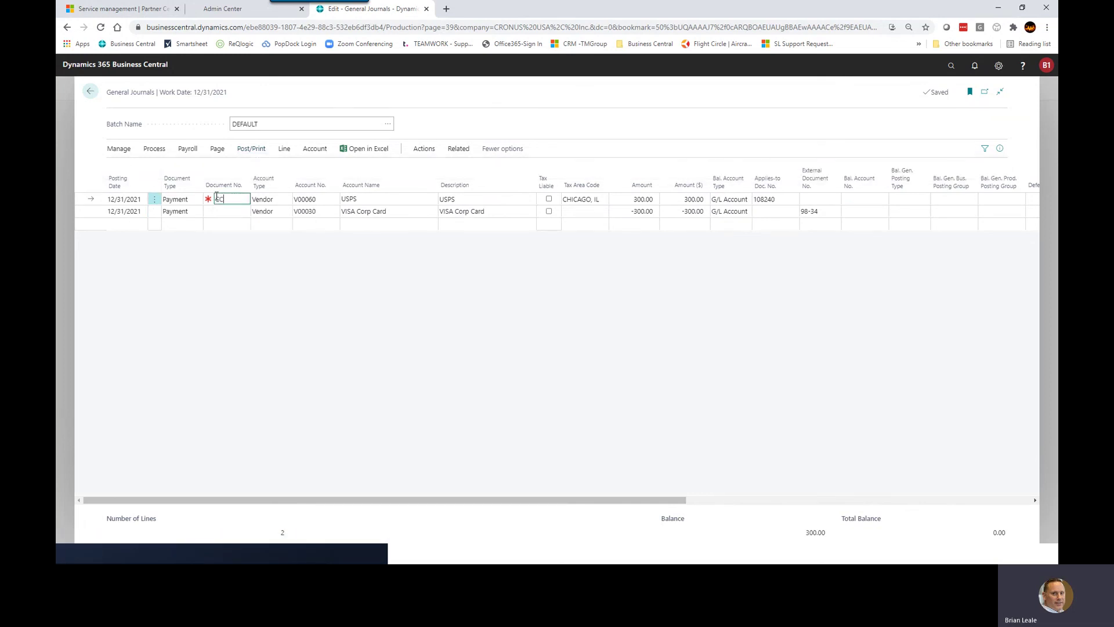
type(" Charge")
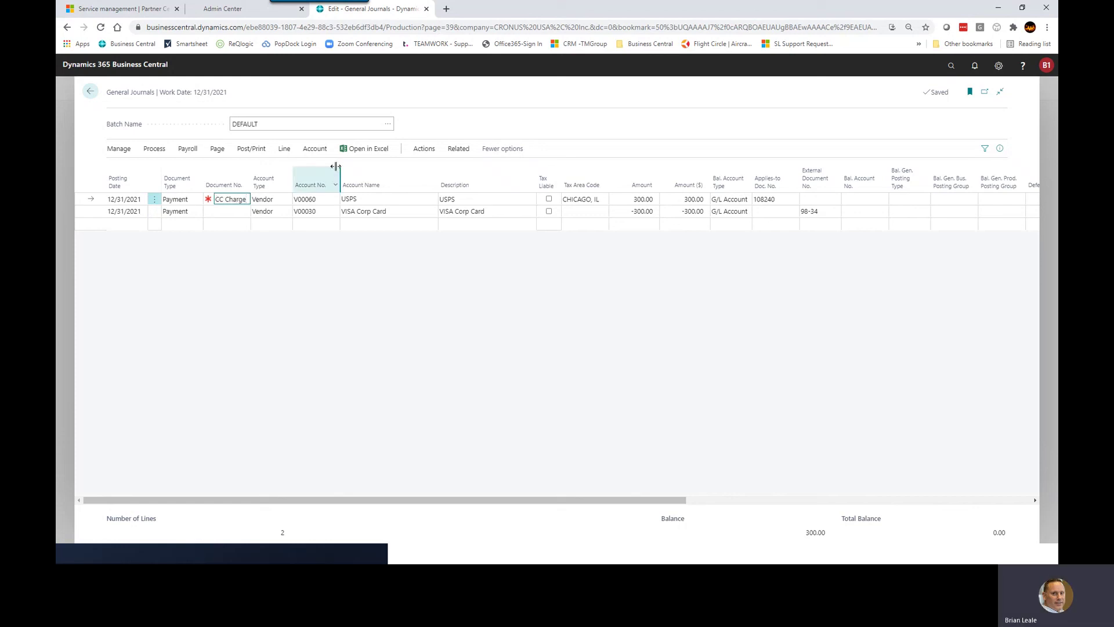
left_click(235, 211)
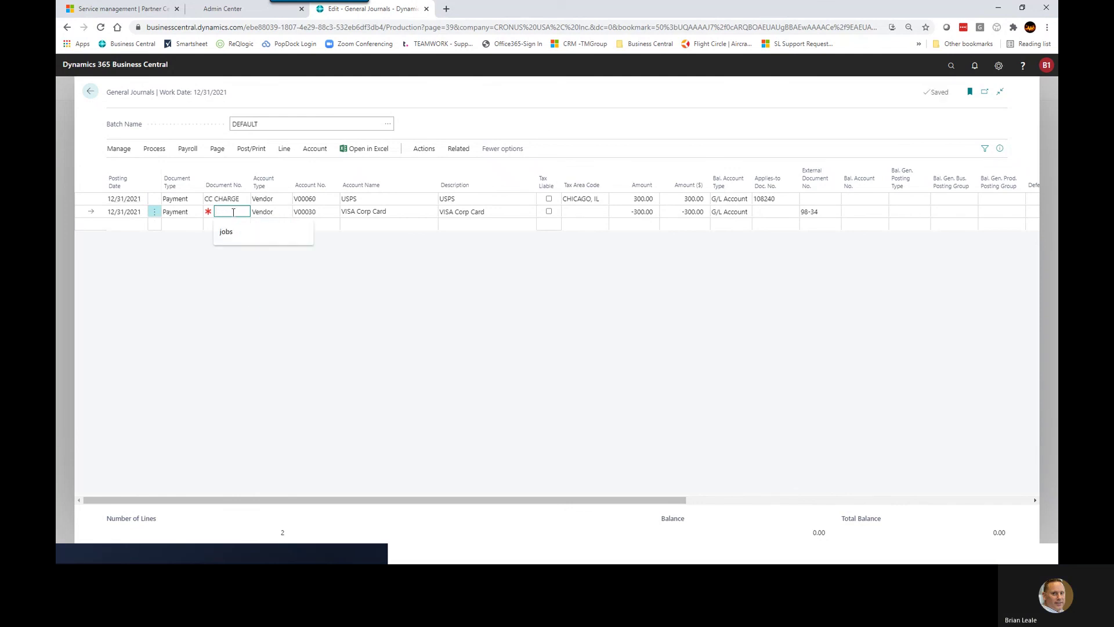
key("F8")
key("shift+Tab")
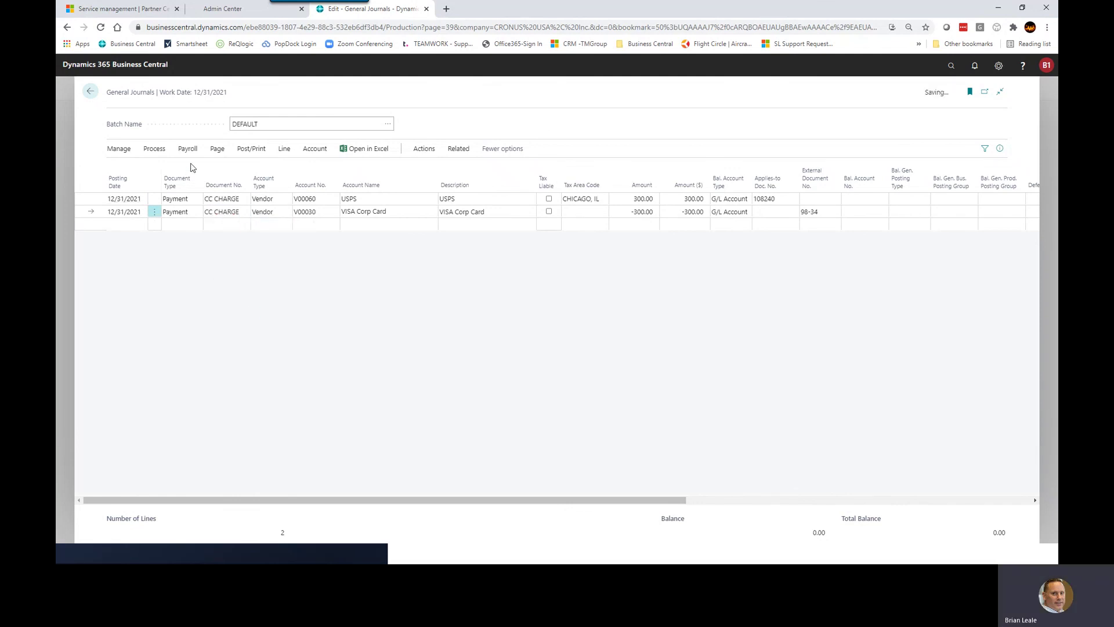
key("i")
Step: Try posting, dismiss the duplicate-number error, and renumber both lines CC CHARGE-1
left_click(250, 149)
left_click(128, 168)
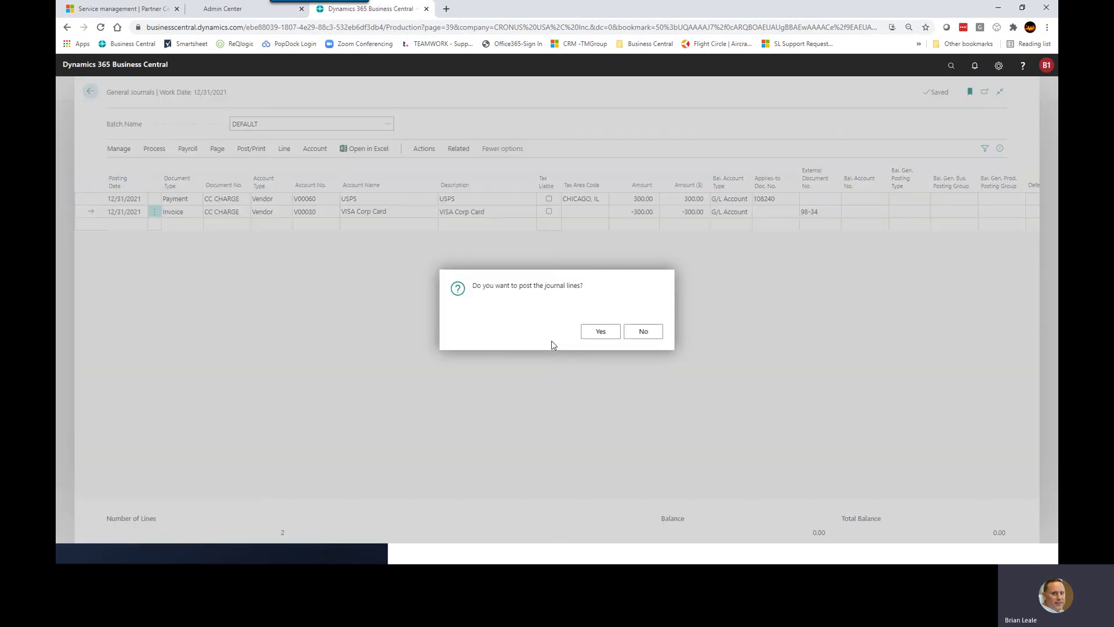
left_click(598, 332)
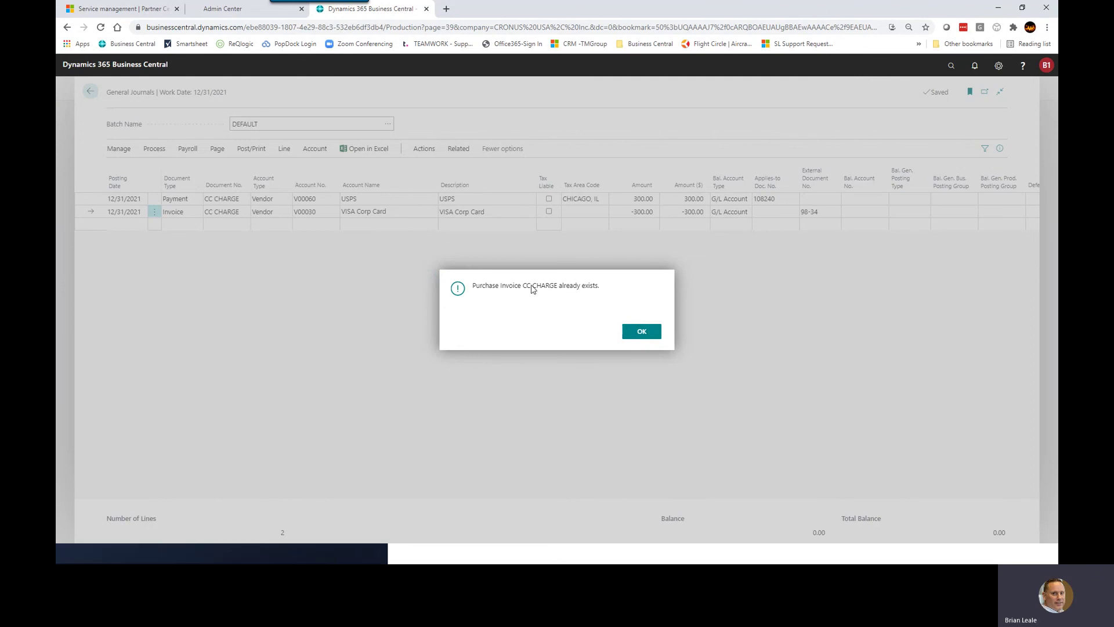
left_click(642, 332)
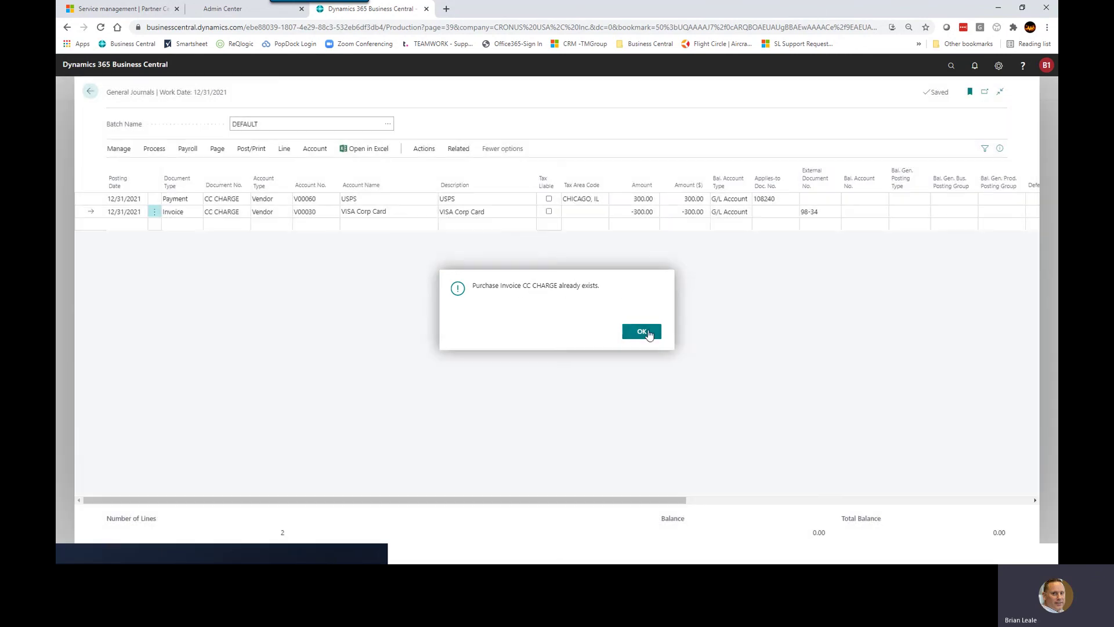
left_click(238, 214)
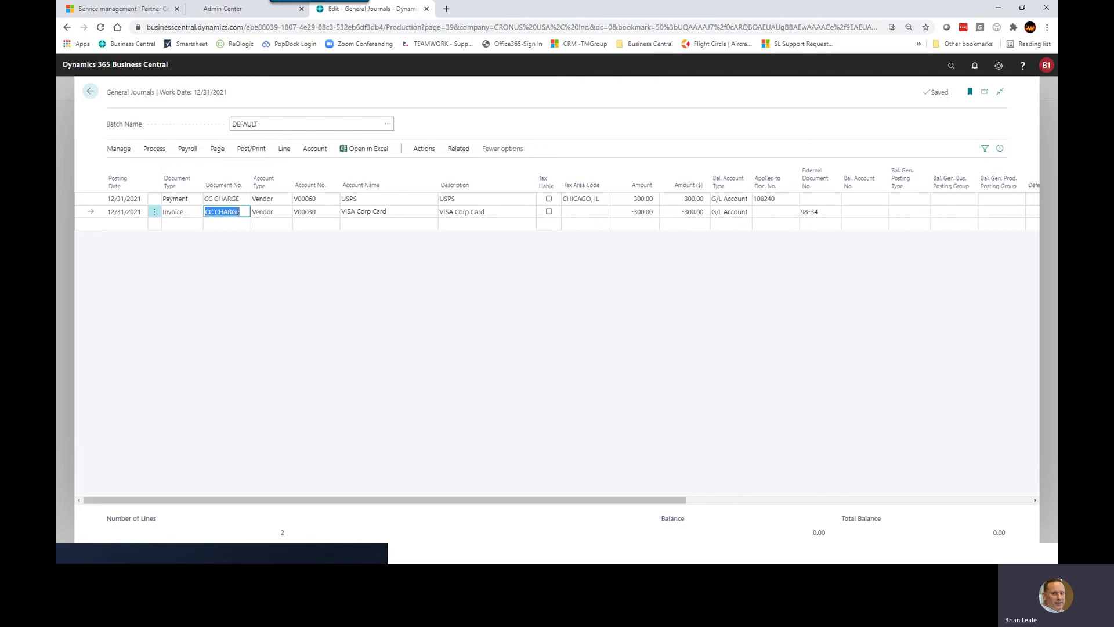
left_click(242, 213)
left_click(245, 199)
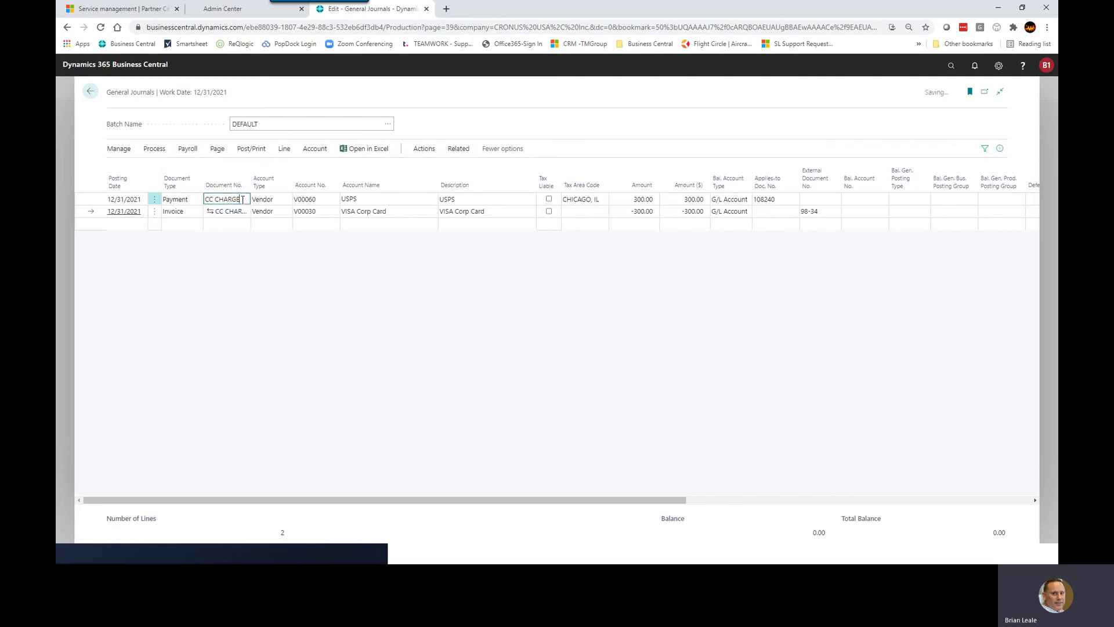
left_click(244, 199)
key("Tab")
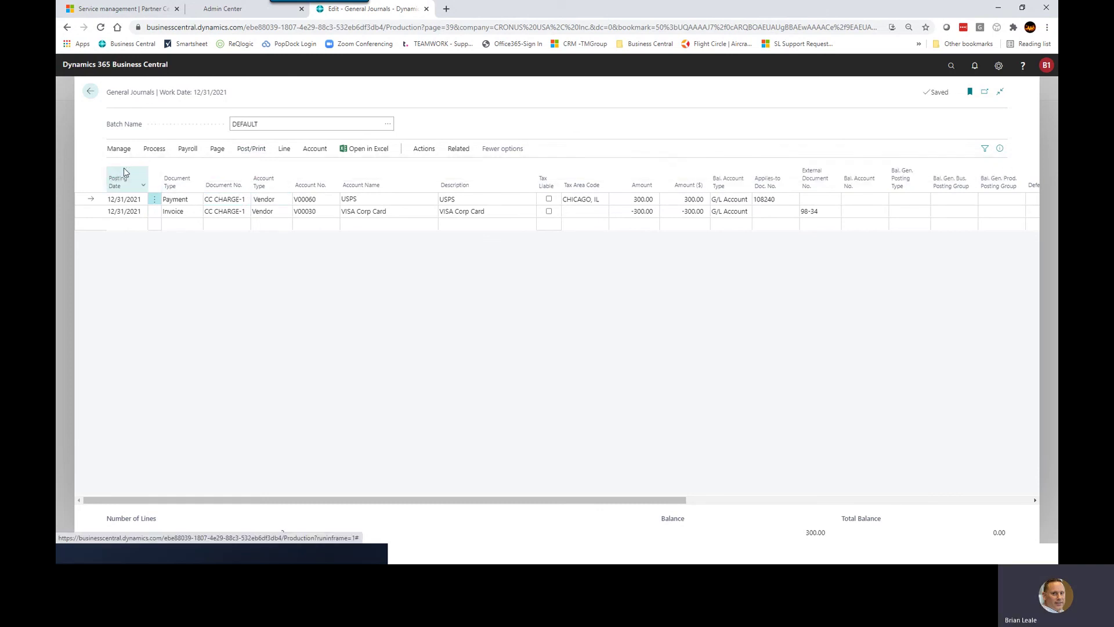
Step: Post the journal lines, acknowledge success, and return to the General Journals list
key("F9")
left_click(601, 331)
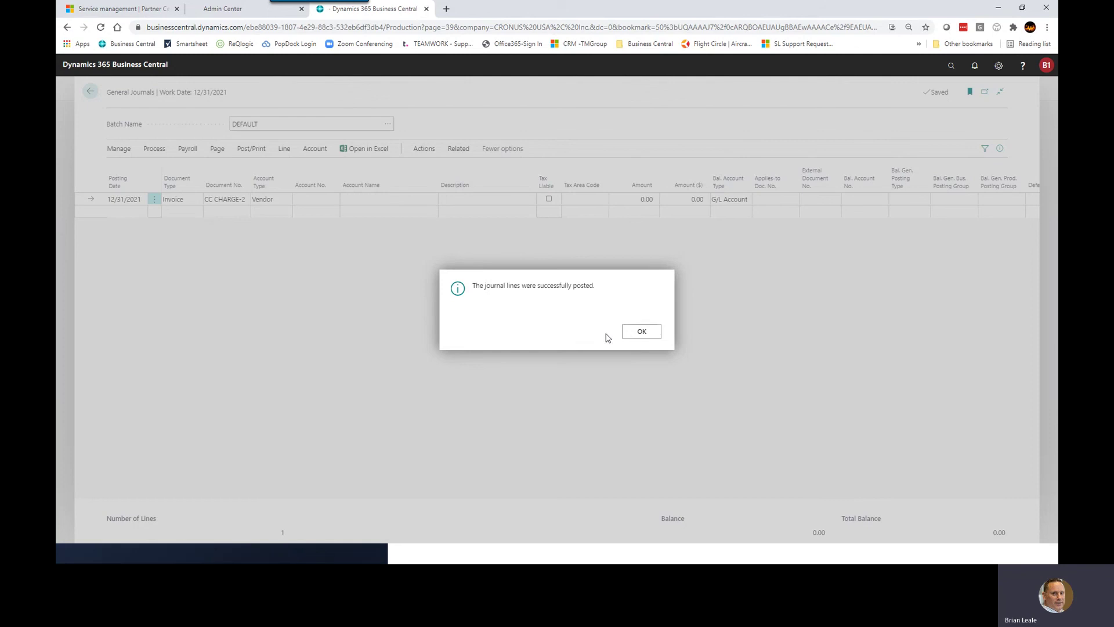
left_click(653, 332)
left_click(90, 93)
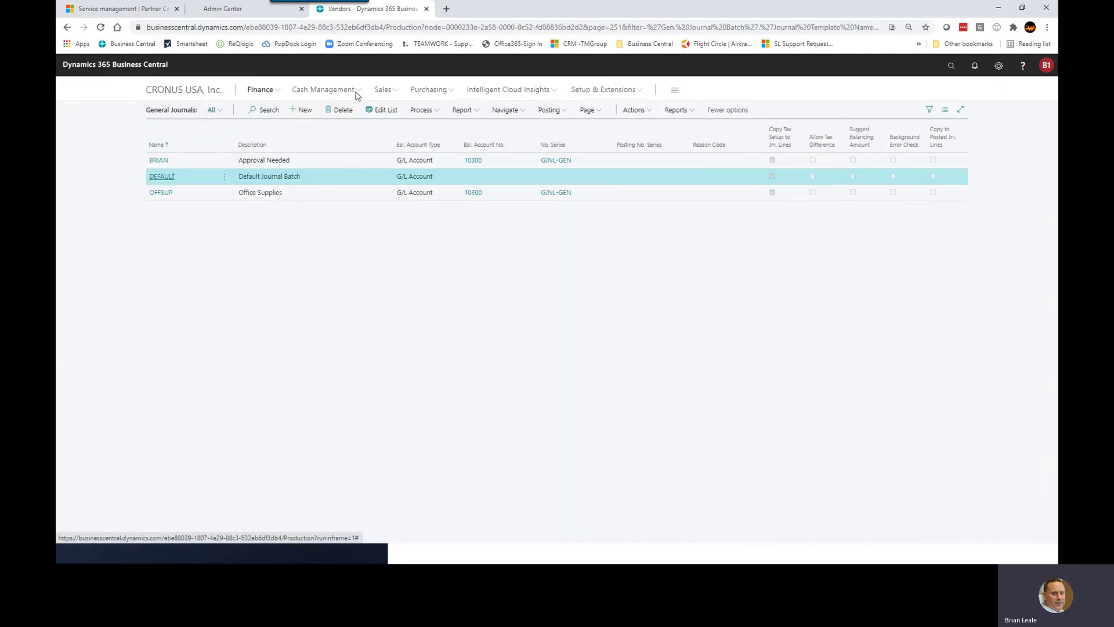
Step: Review vendor V00030 VISA Corp Card's ledger entries behind its 800.00 balance, then return to Vendors
left_click(430, 90)
left_click(160, 110)
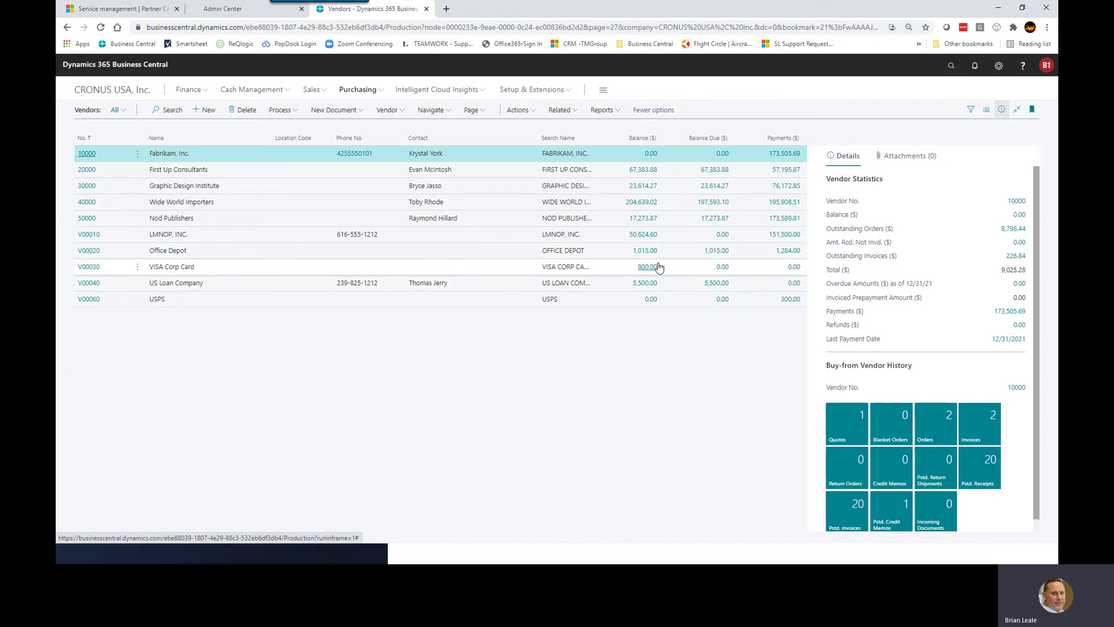
left_click(89, 267)
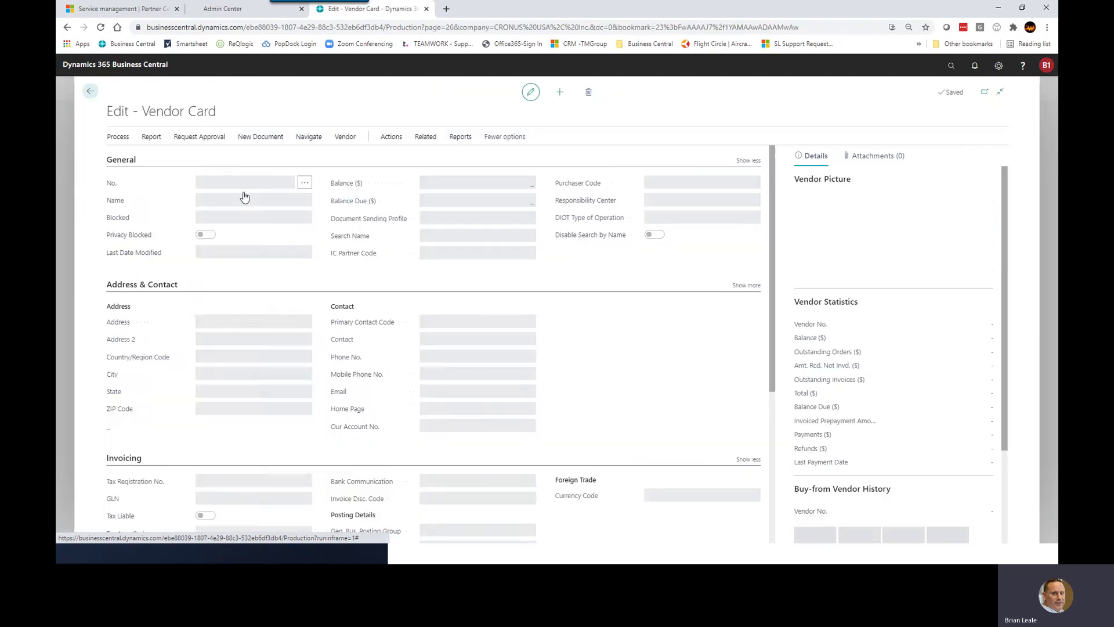
left_click(525, 183)
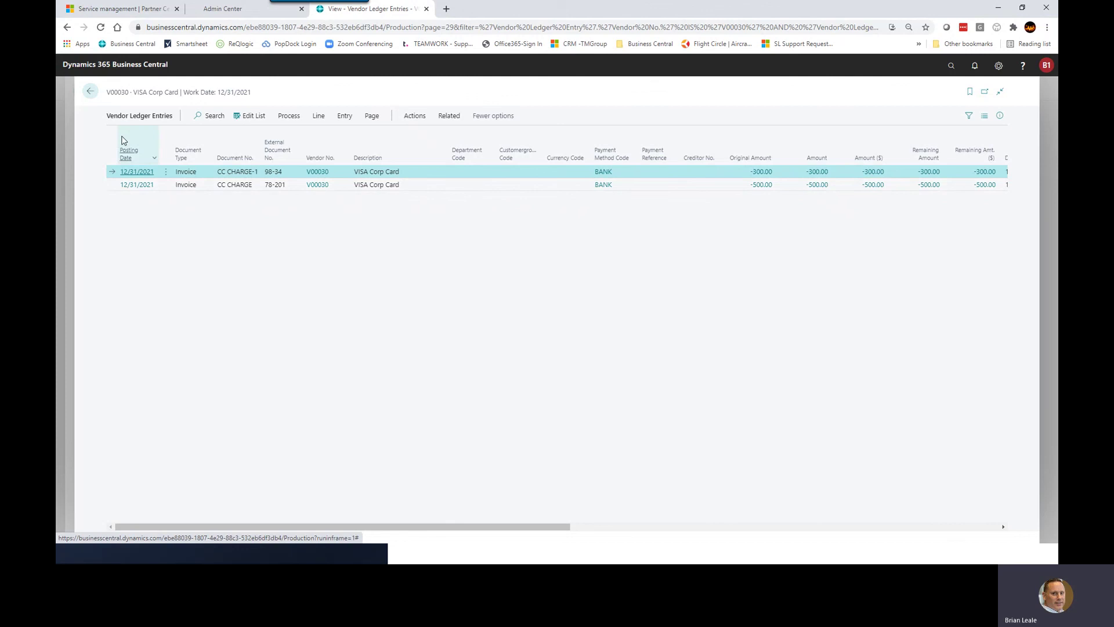
left_click(90, 92)
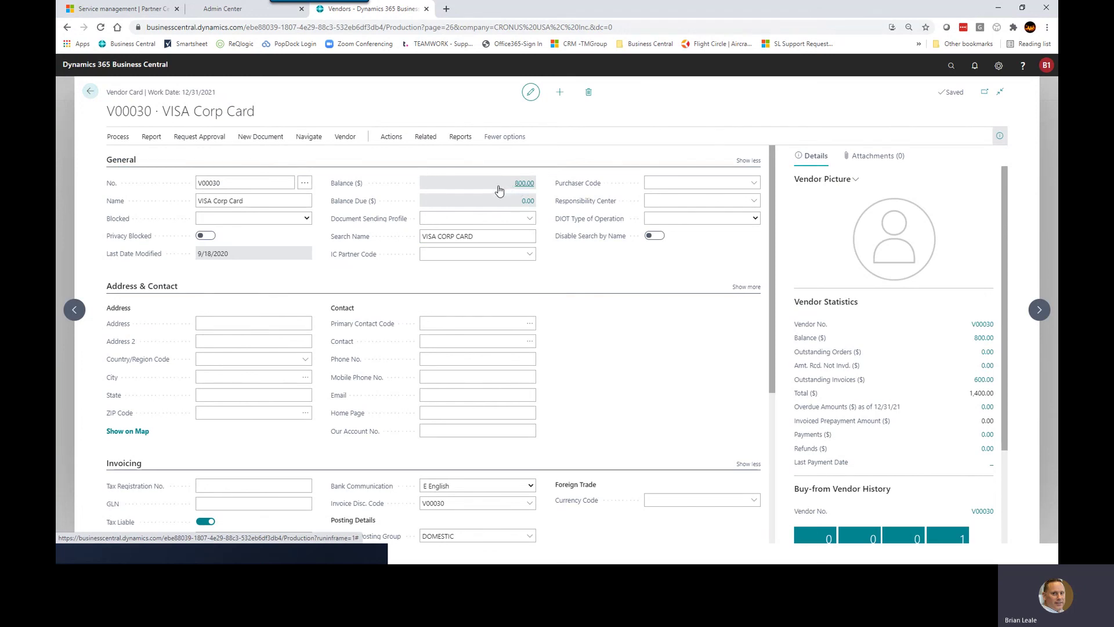
left_click(90, 92)
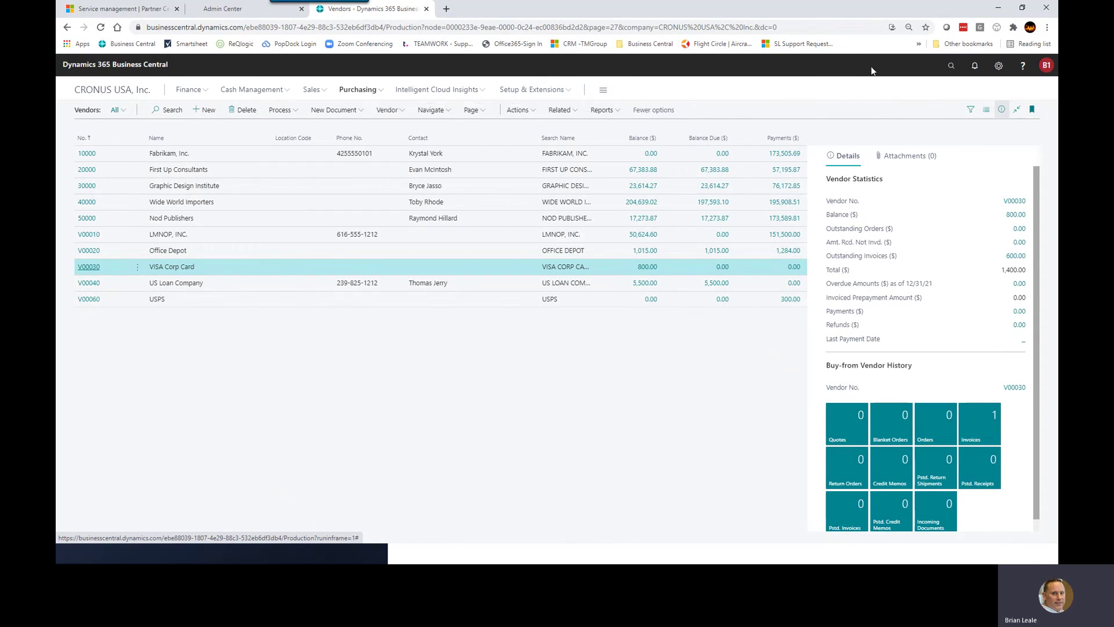
Step: Find and open the payment journal using the 'paymen jo' search
left_click(952, 67)
type("pay")
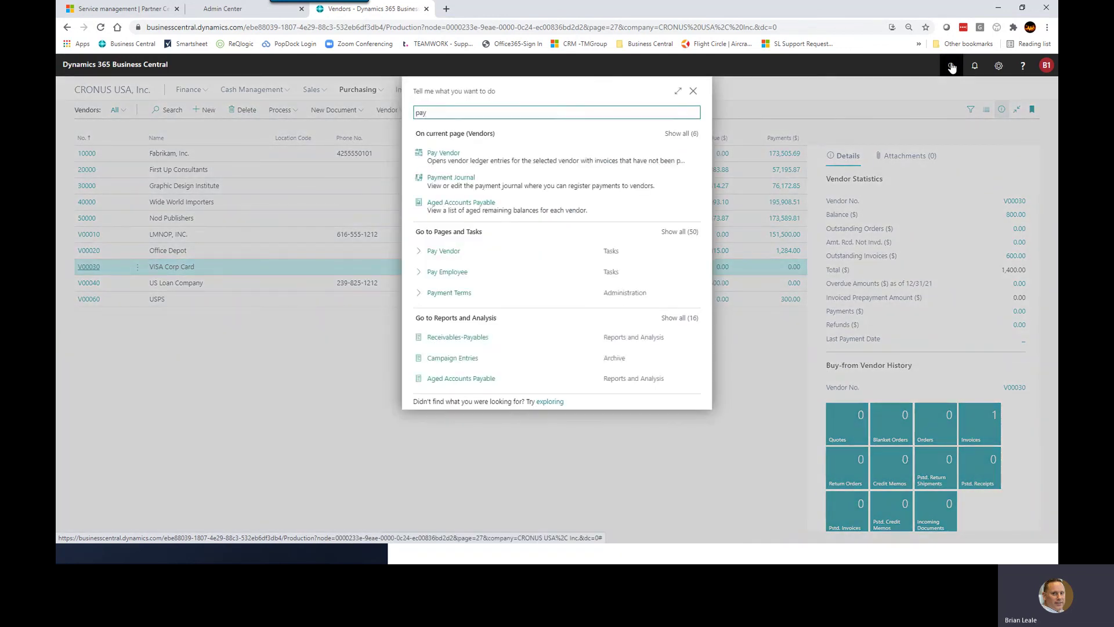
type("men jo")
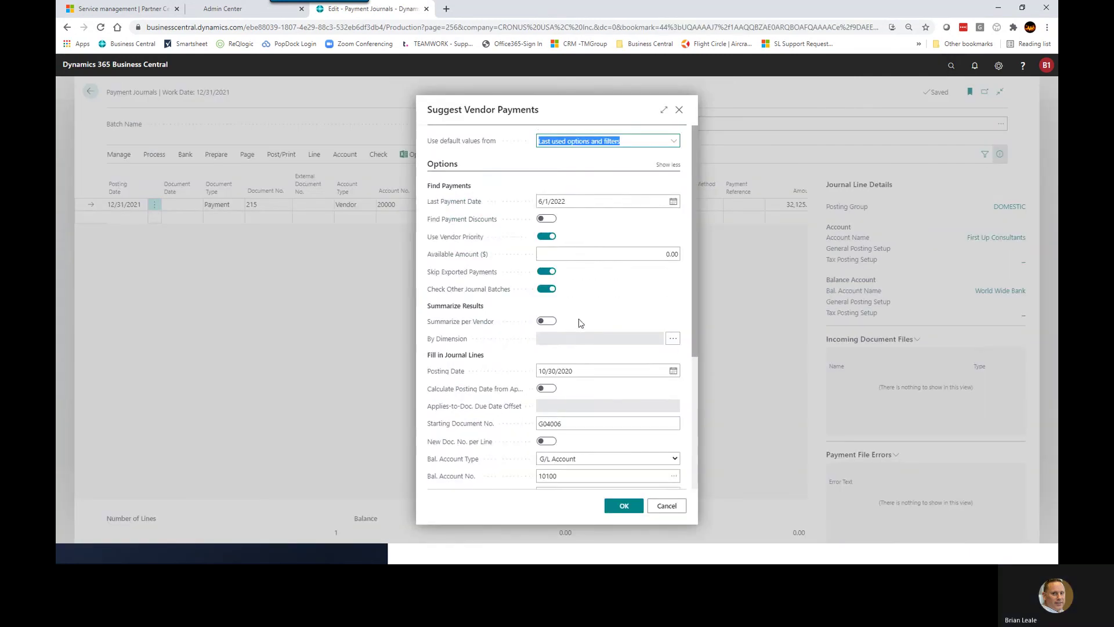
scroll(579, 308, "down", 5)
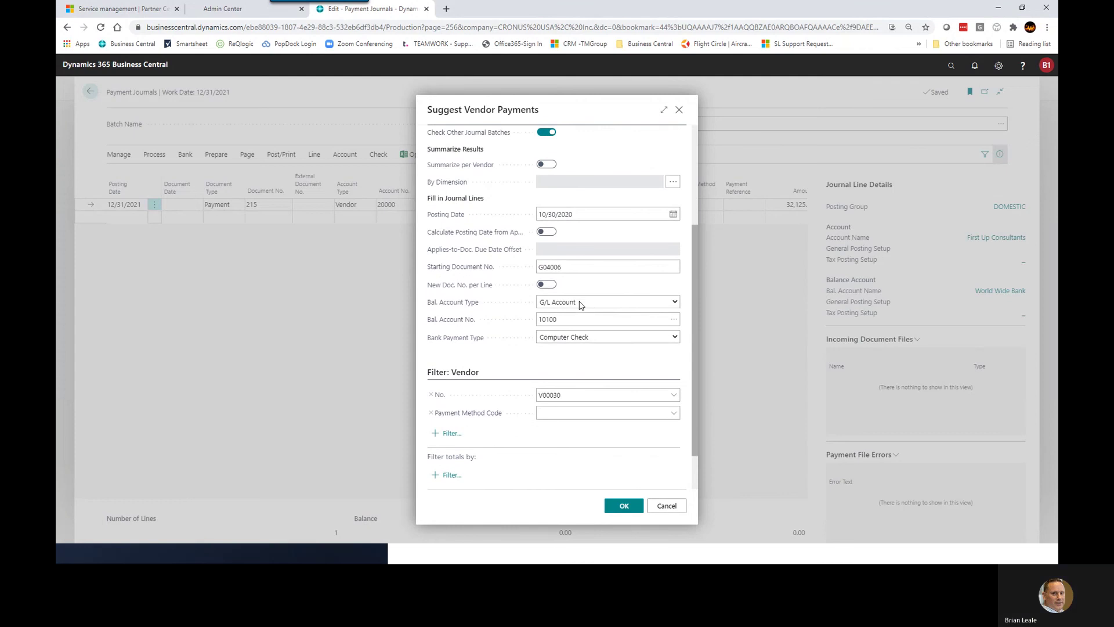
Step: Suggest vendor payments from Bank Account CHECKING with posting date 12/31/2021
left_click(580, 303)
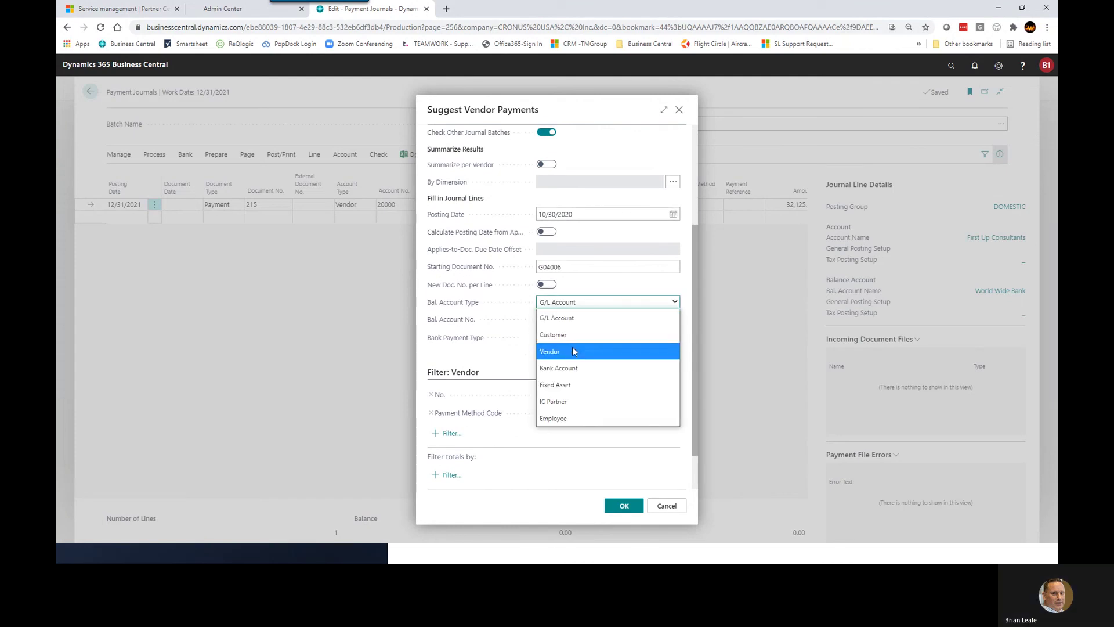
left_click(576, 368)
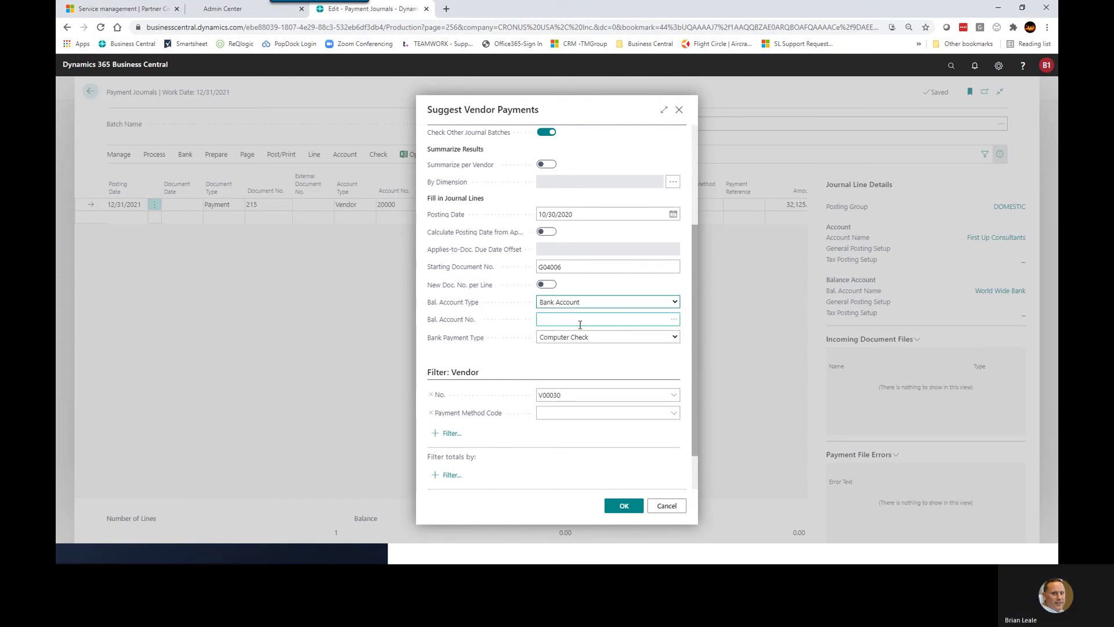
left_click(673, 320)
left_click(387, 250)
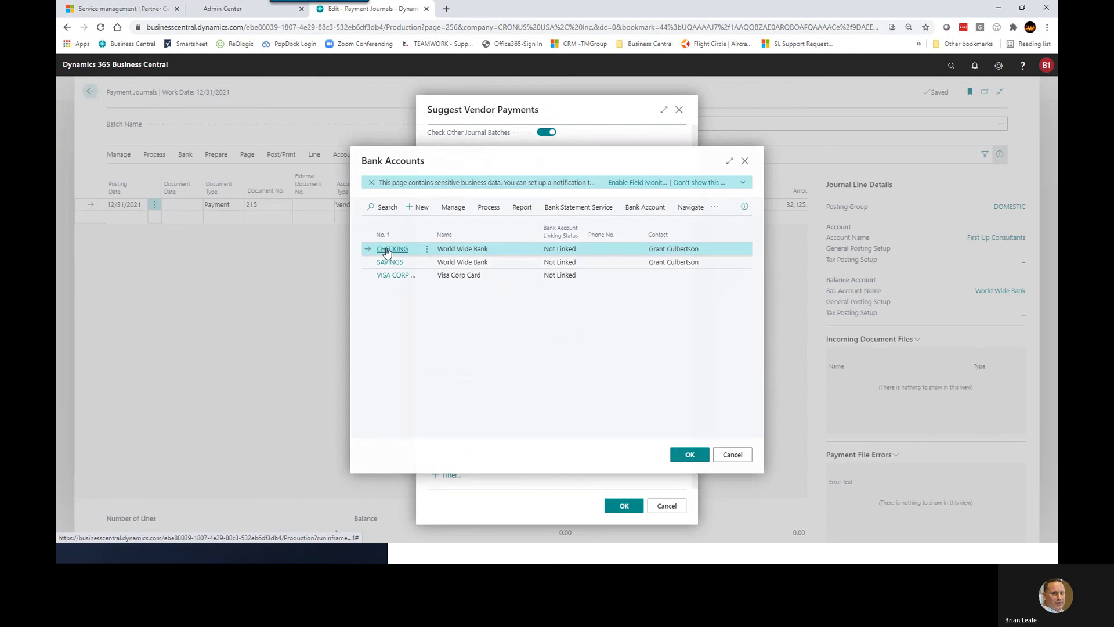
scroll(620, 372, "down", 1)
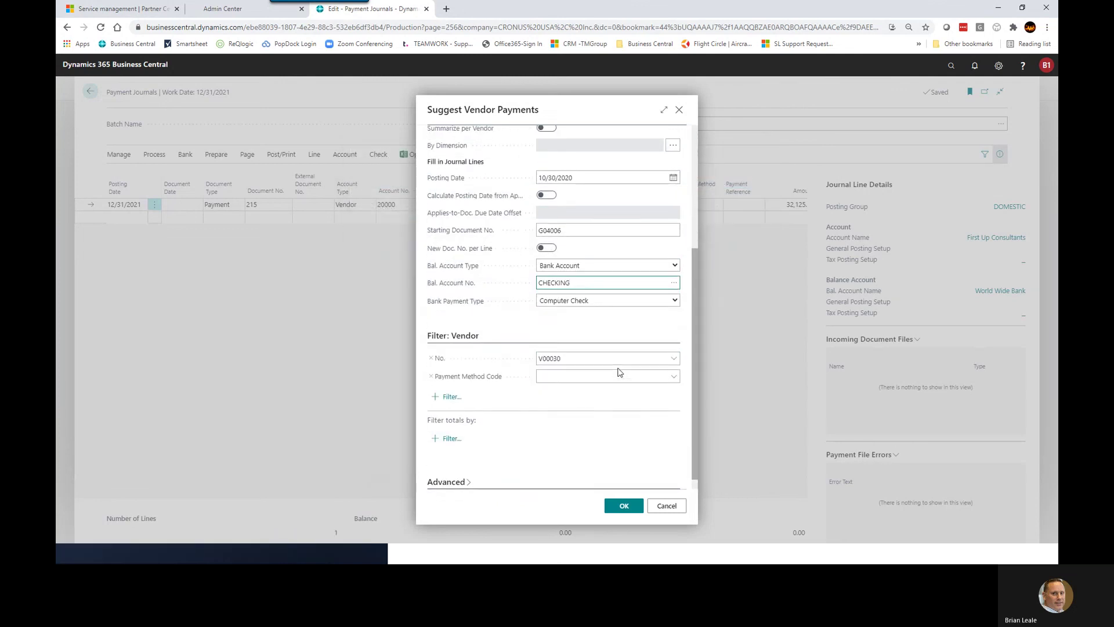
scroll(619, 348, "up", 4)
left_click(569, 201)
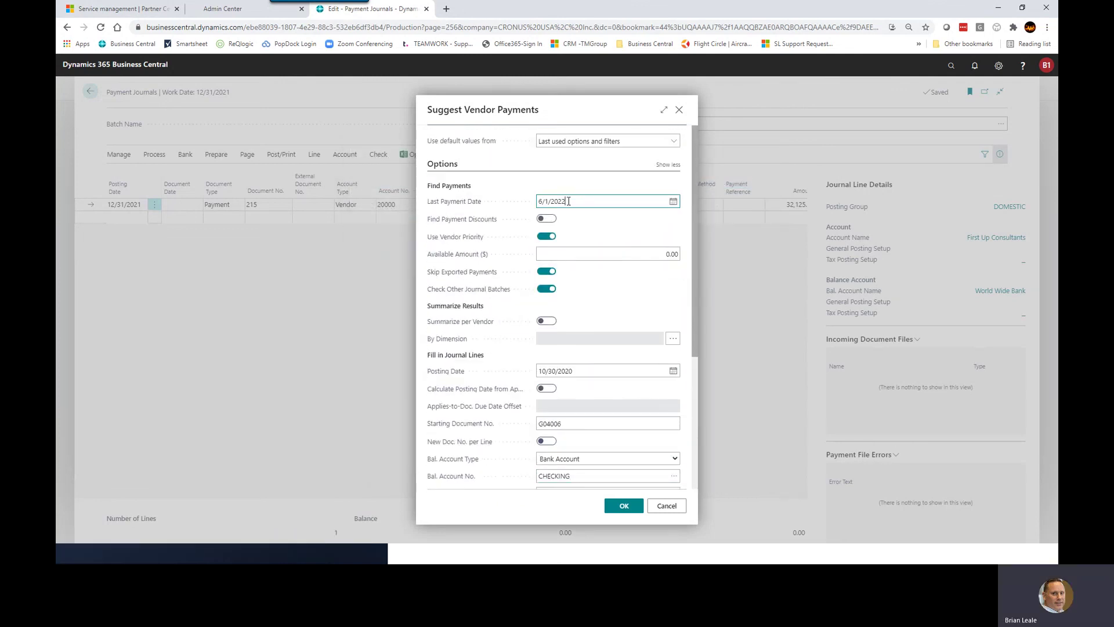
left_click(588, 368)
type("123121")
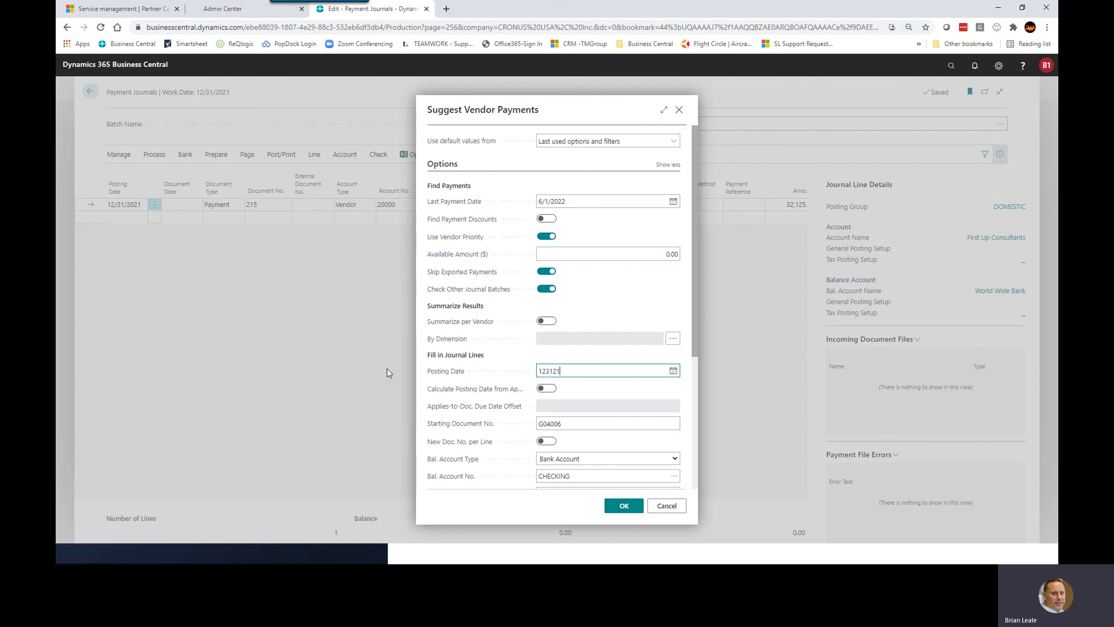
key("Tab")
scroll(575, 308, "down", 4)
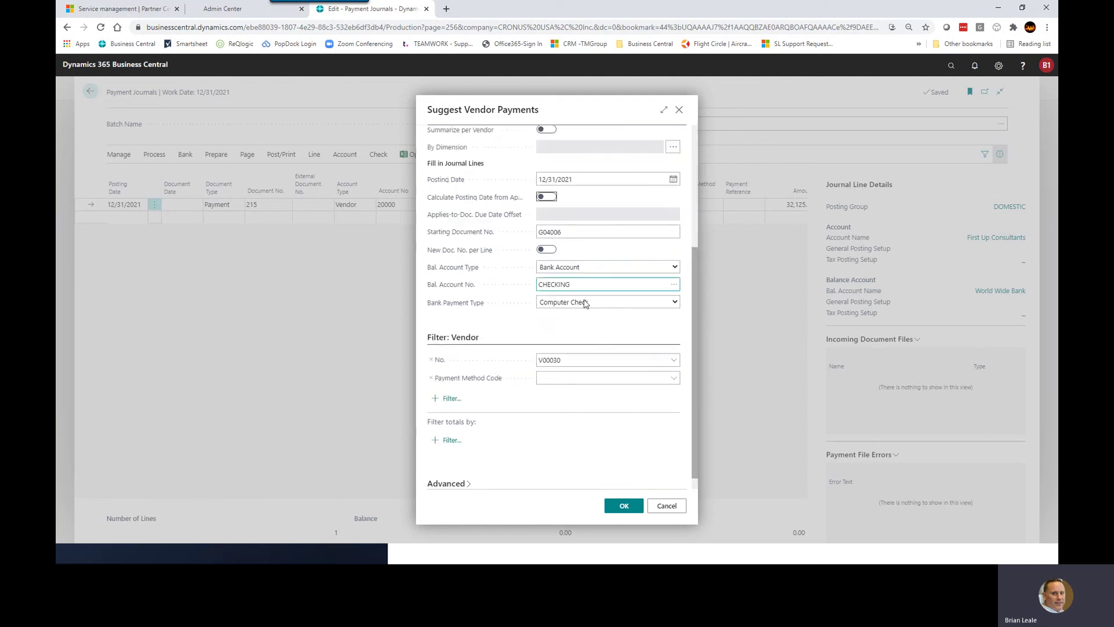
left_click(617, 500)
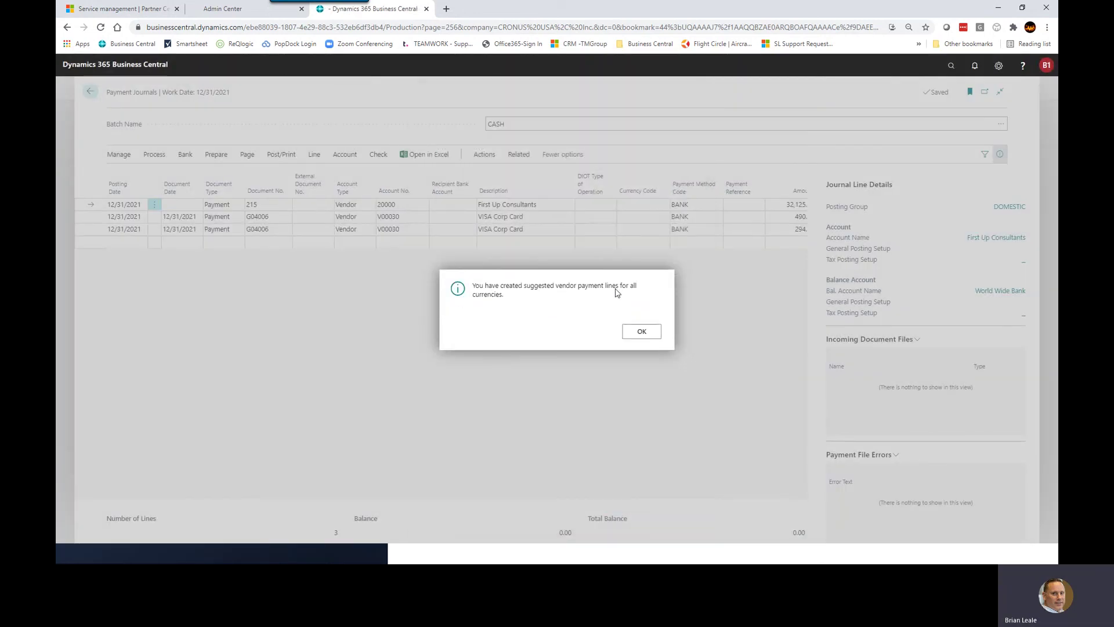
Step: Dismiss the confirmation, review the 490.00 and 294.00 payment lines, and show the Check actions
left_click(641, 331)
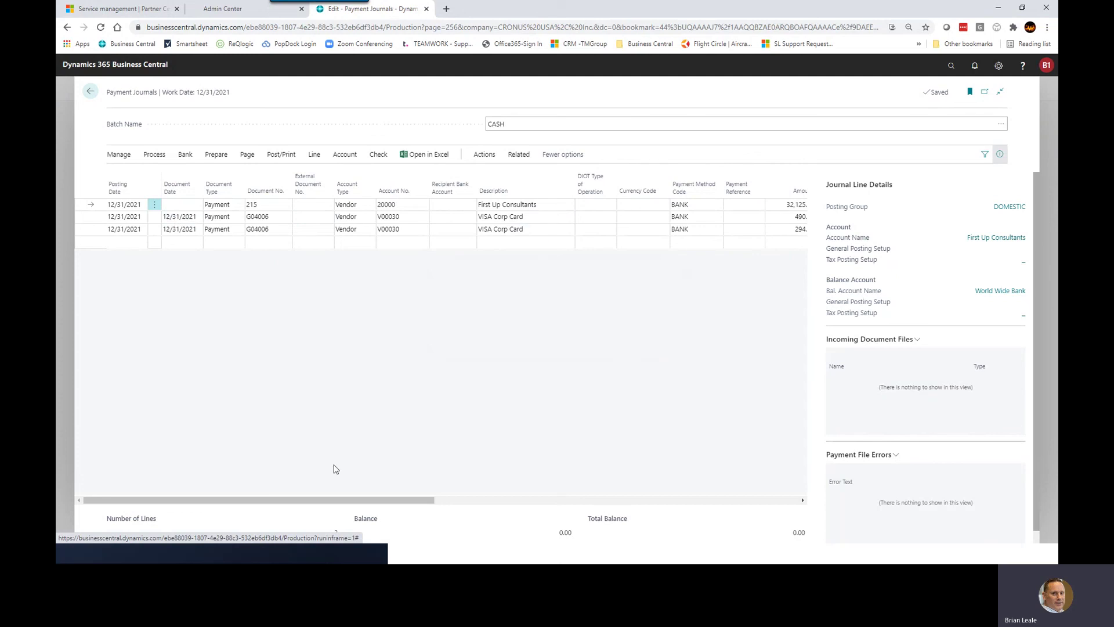
left_click_drag(375, 496, 211, 209)
mouse_move(419, 502)
left_mouse_down()
mouse_move(691, 502)
mouse_move(418, 503)
left_mouse_up()
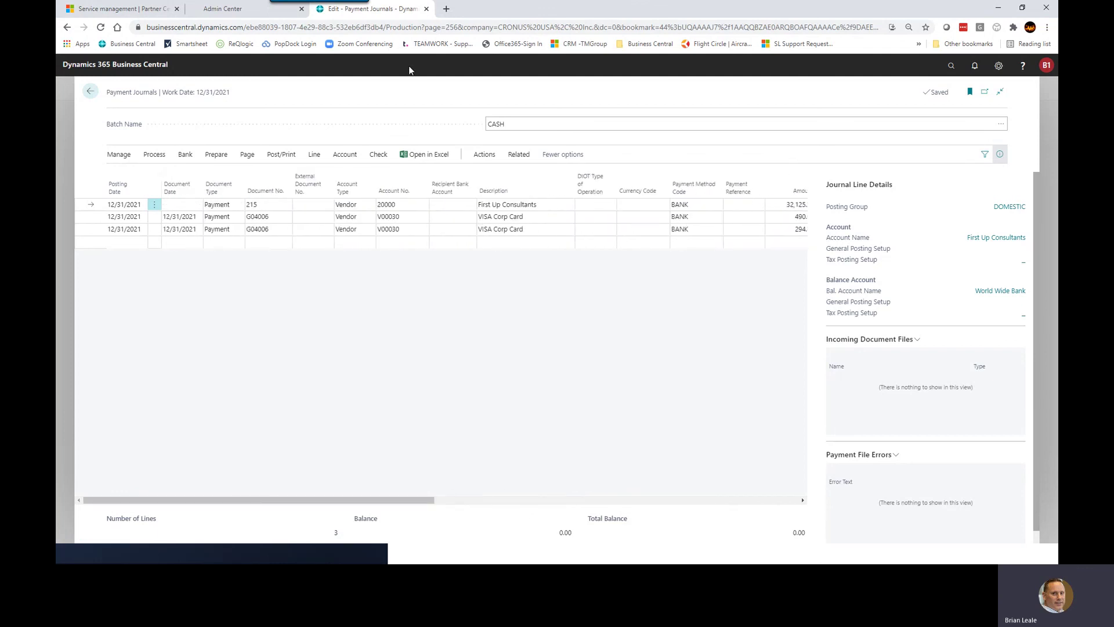
left_click(379, 155)
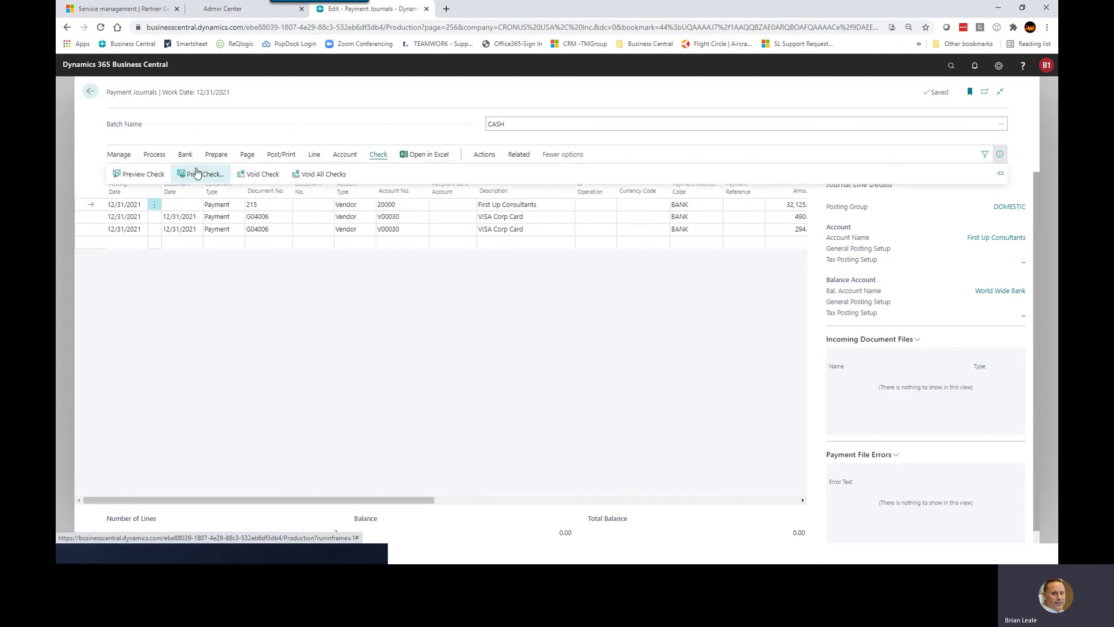
Step: Print one check per vendor per document from CHECKING for the VISA payments, closing the preview
left_click(196, 172)
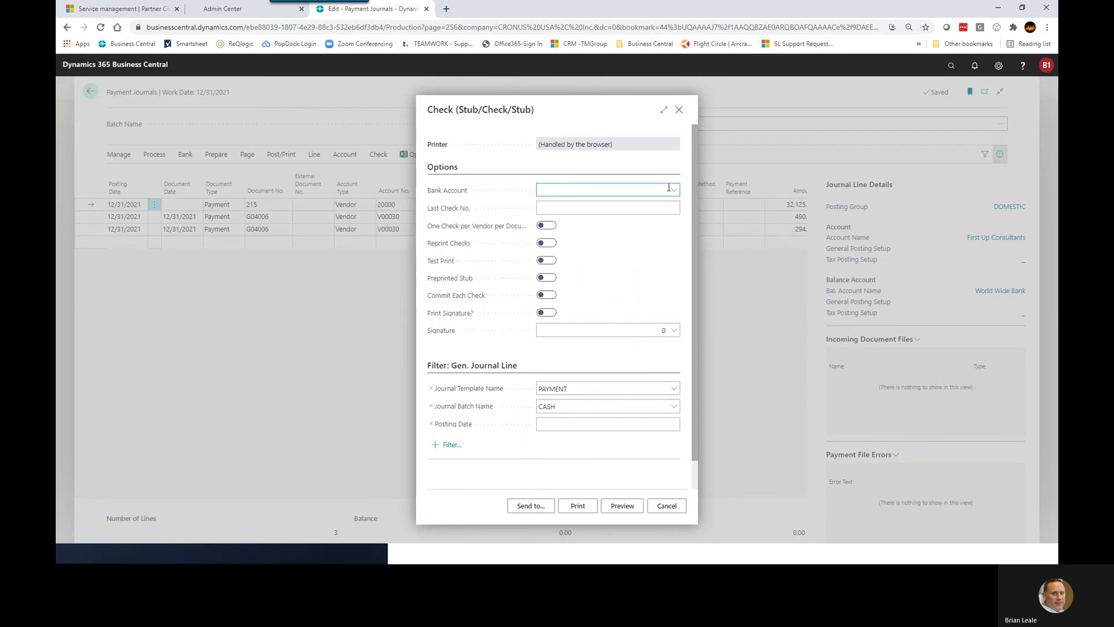
left_click(674, 191)
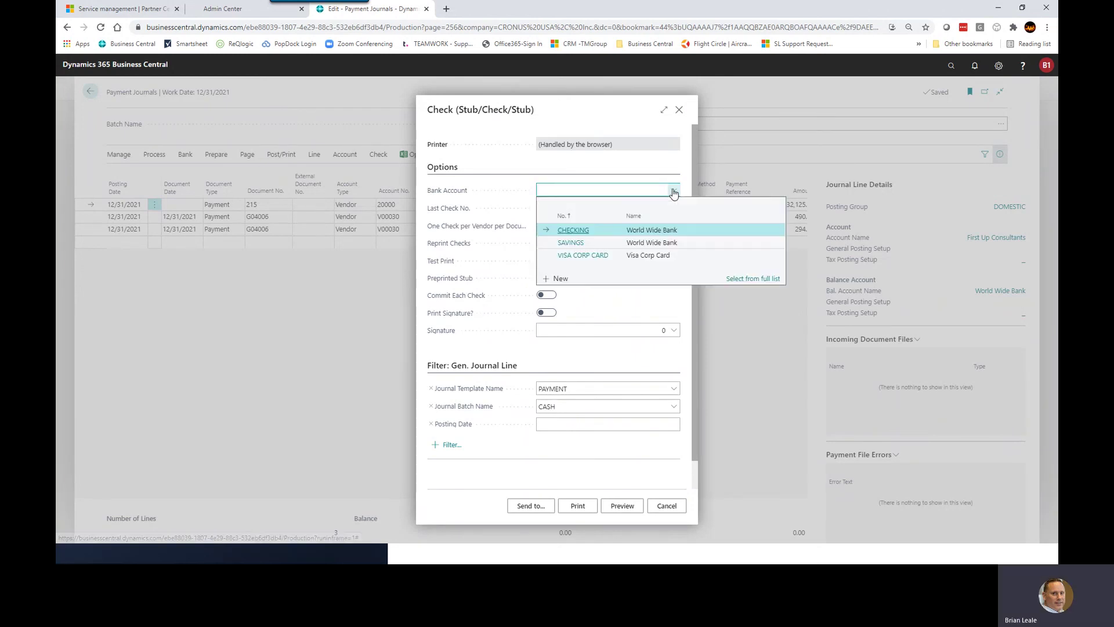
left_click(569, 229)
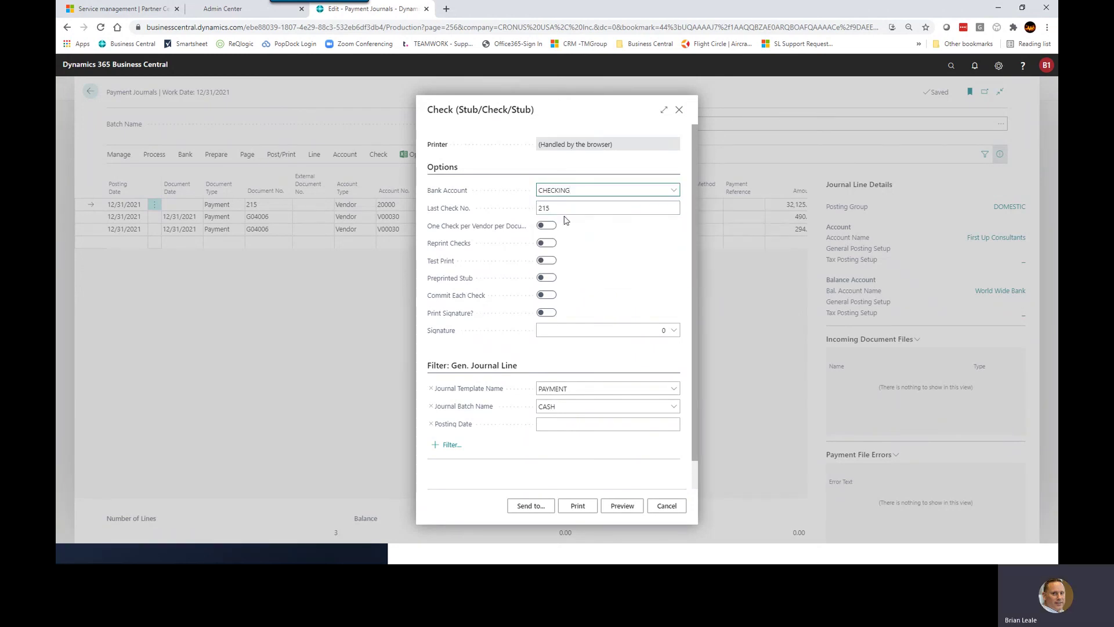
left_click(545, 228)
scroll(609, 266, "down", 1)
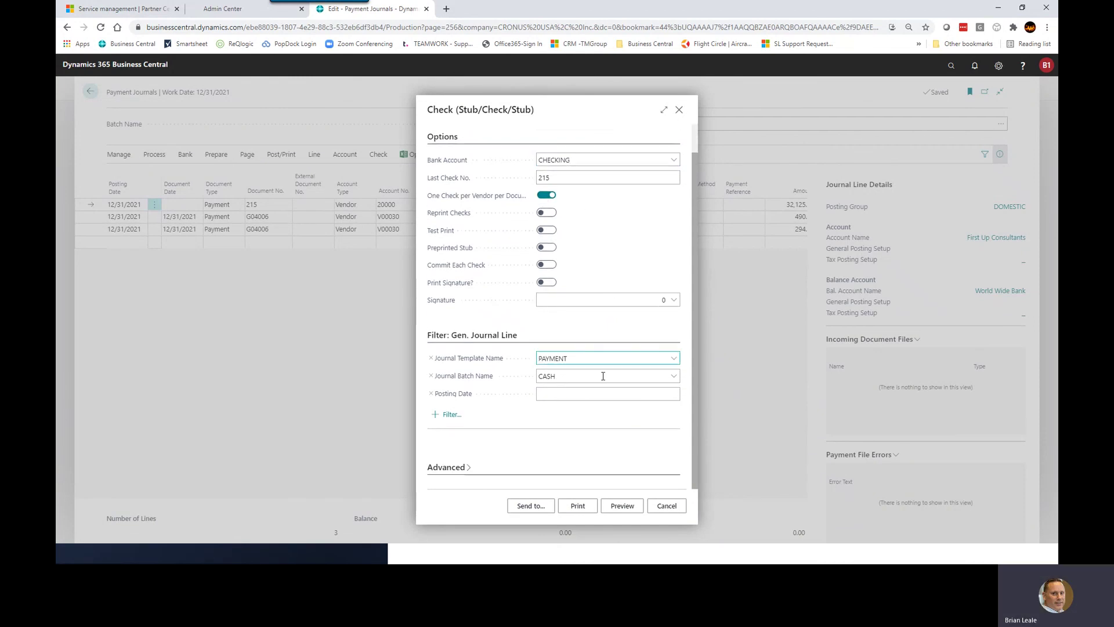
left_click(578, 507)
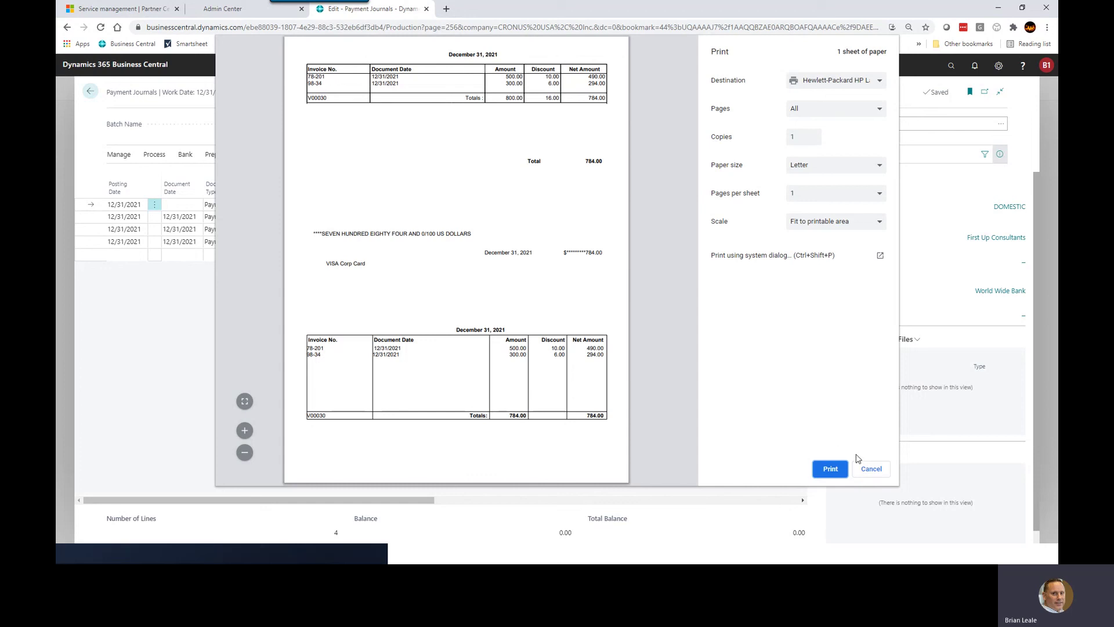
left_click(870, 469)
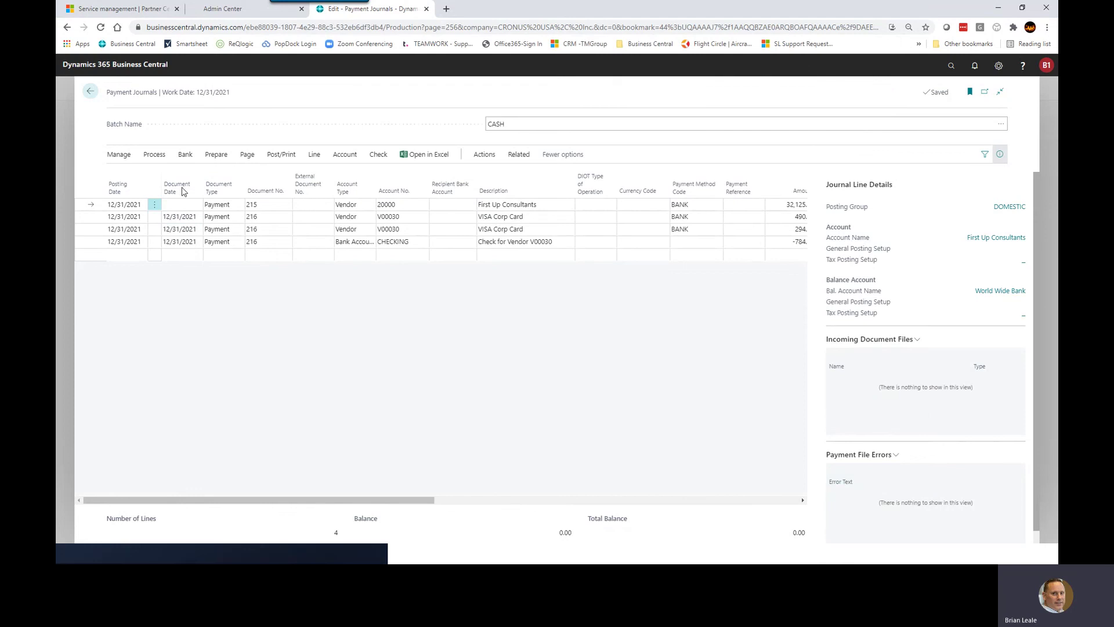
Step: Post the CASH journal's check payment lines and go back to the Vendors list
left_click(278, 154)
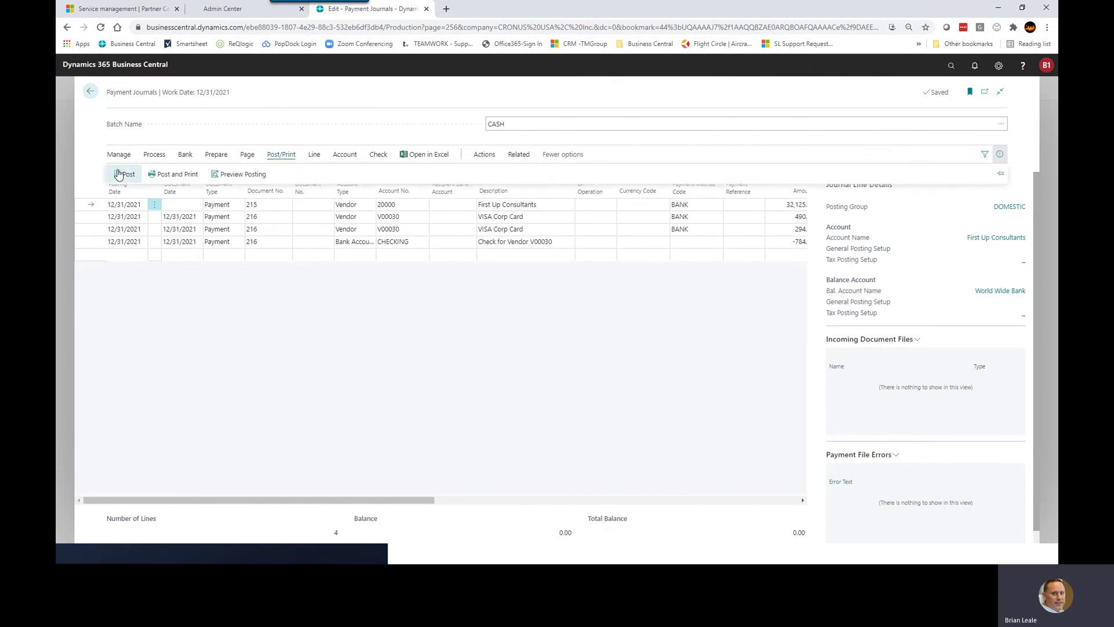
left_click(121, 174)
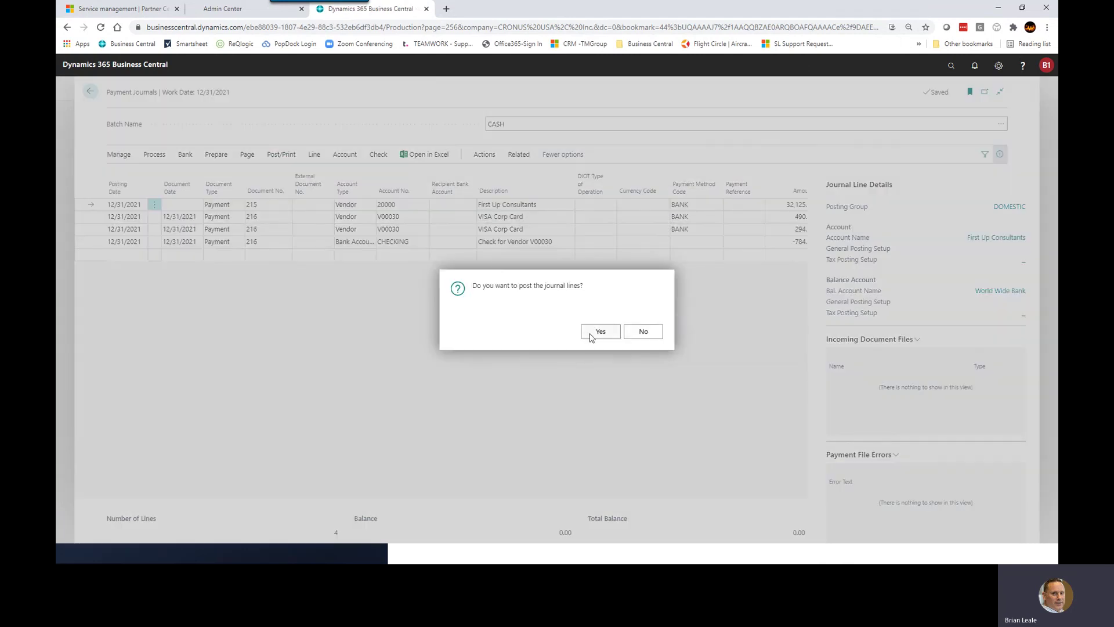
left_click(591, 332)
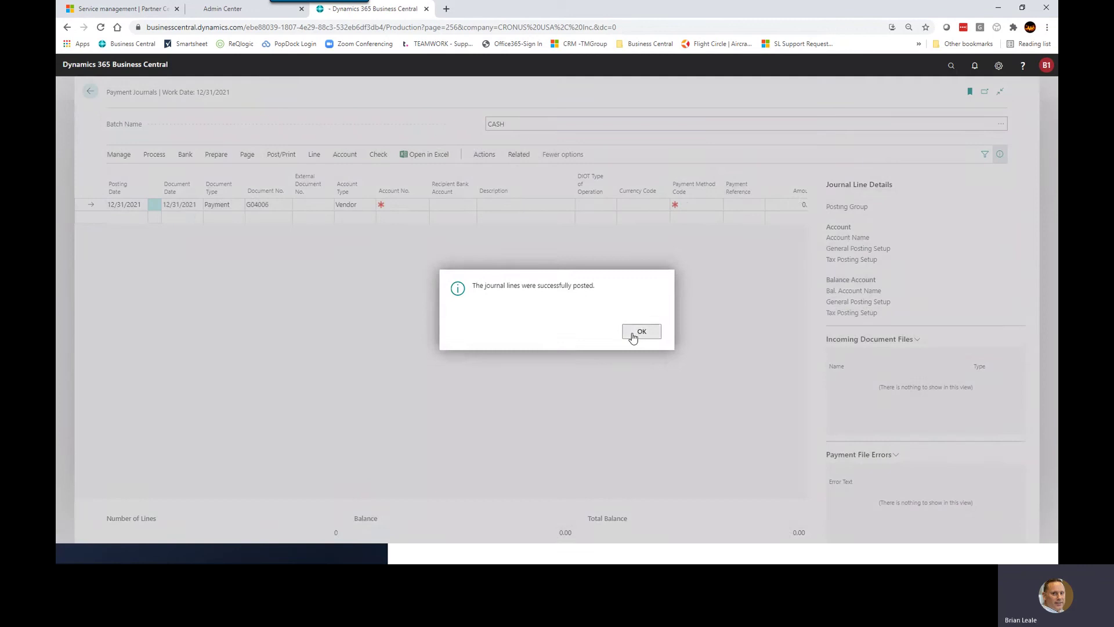
left_click(638, 332)
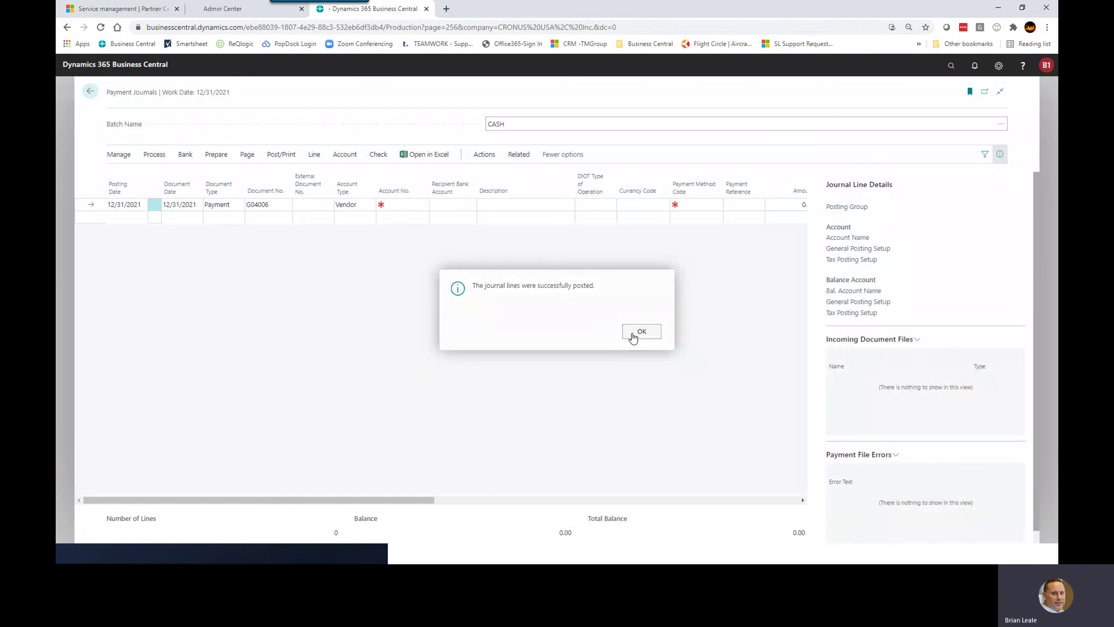
left_click(90, 90)
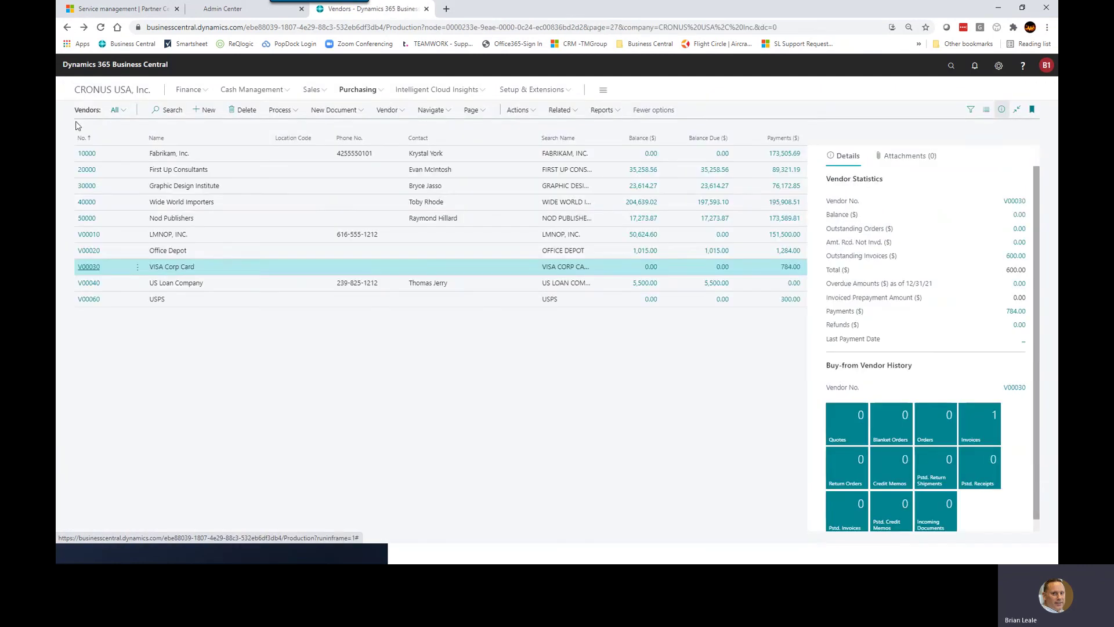
left_click(89, 266)
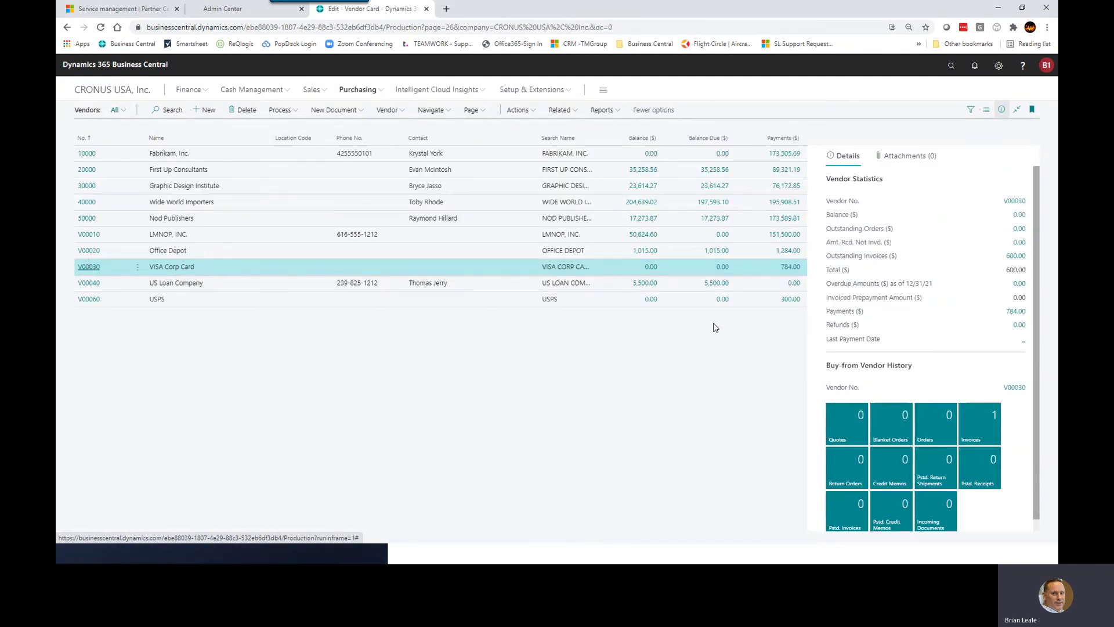
left_click(527, 184)
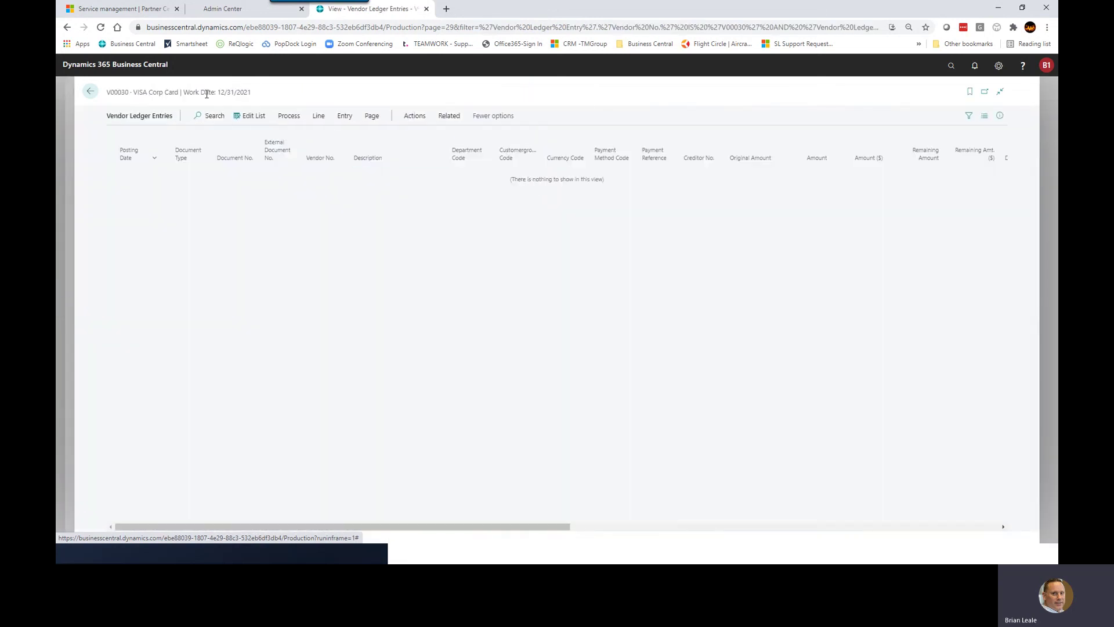
left_click(90, 93)
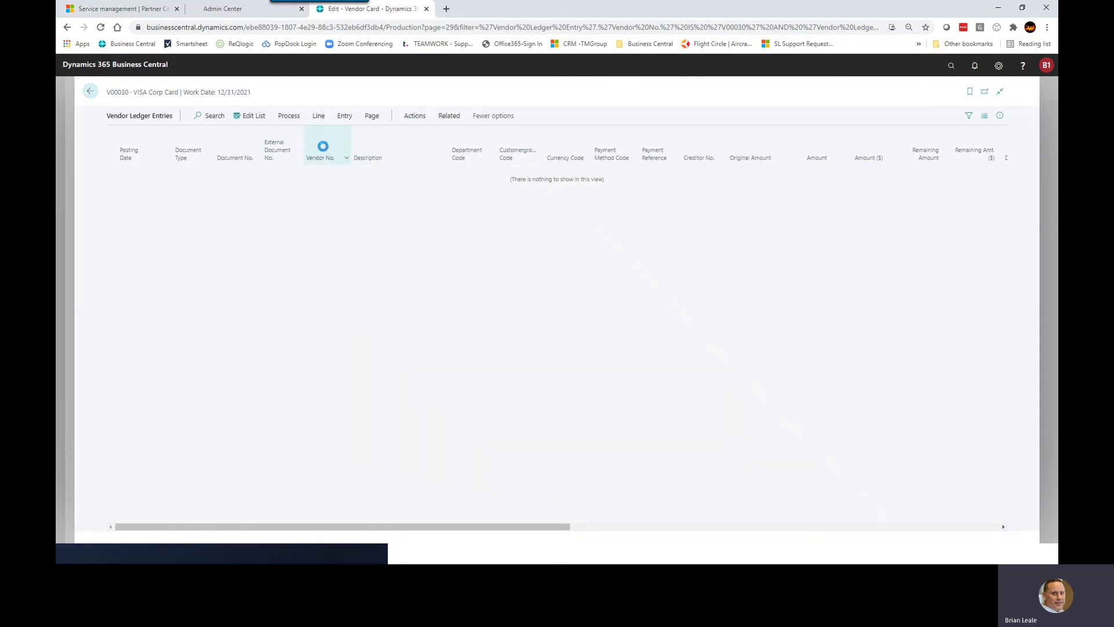
left_click(90, 91)
left_click(425, 137)
left_click(305, 157)
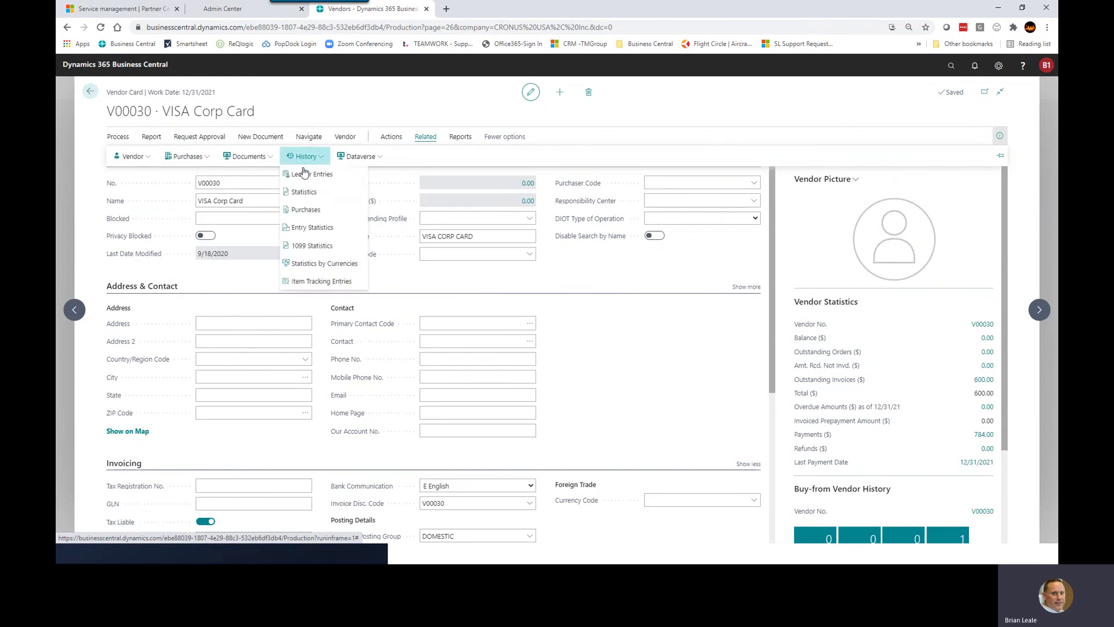
left_click(308, 174)
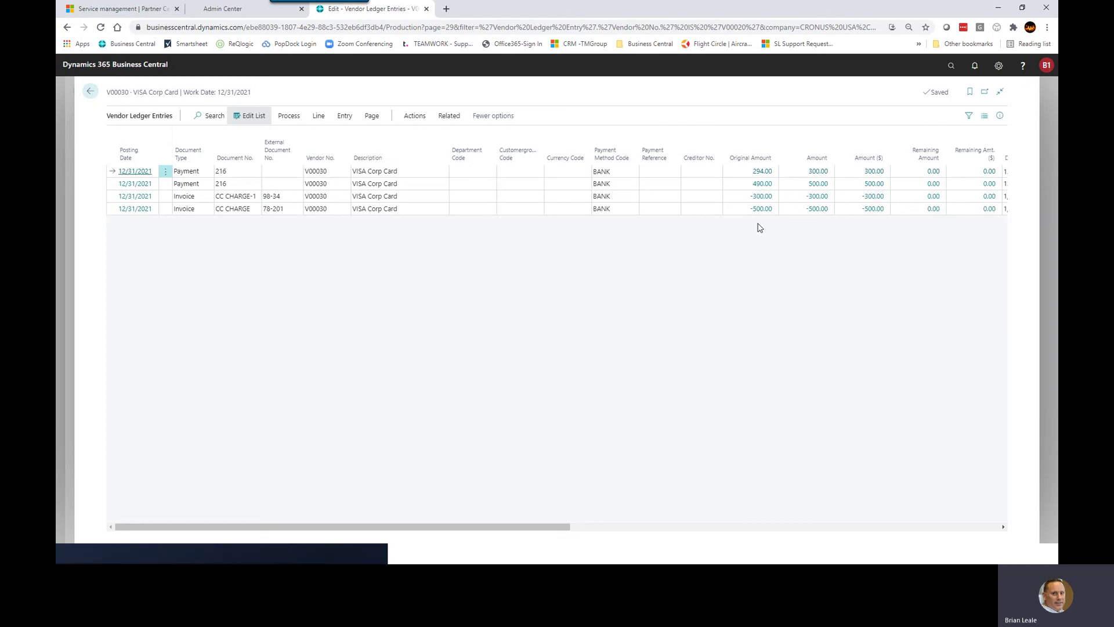
left_click(91, 93)
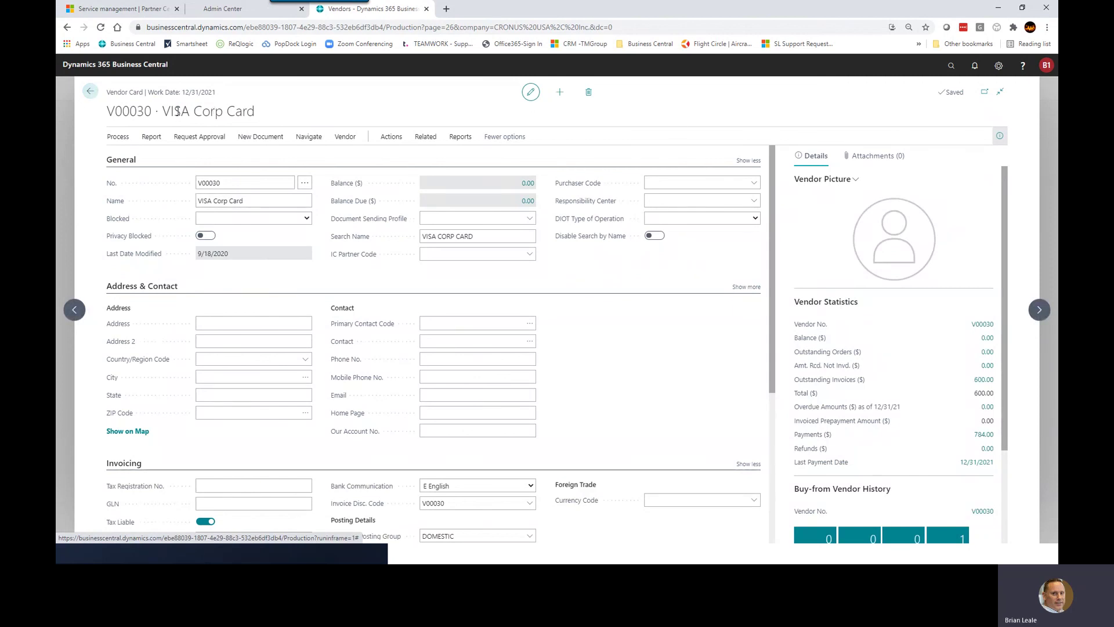
left_click(91, 92)
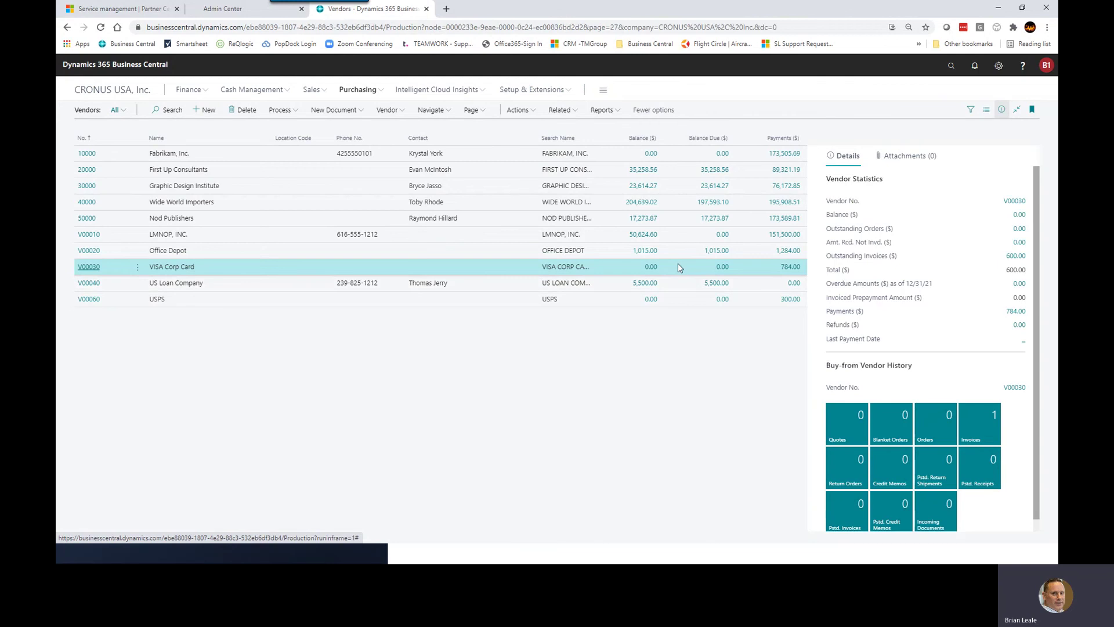